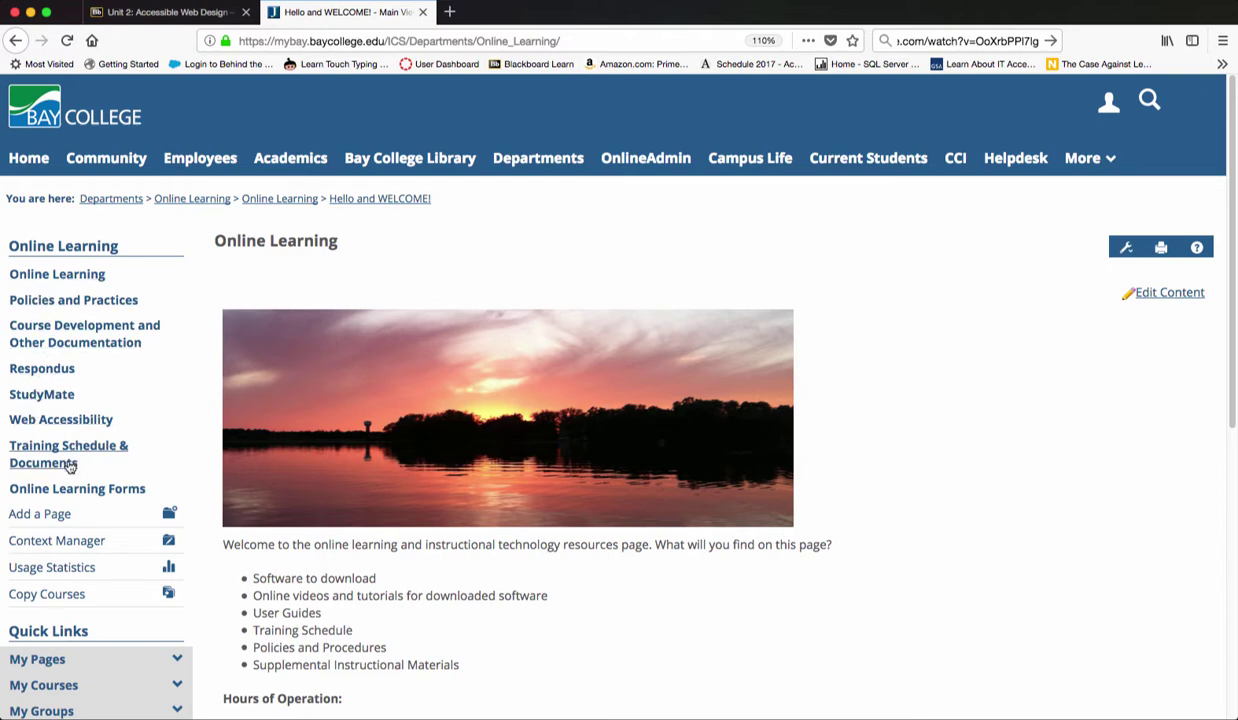
Add a new Online Learning page named 'Stuff' built on Free-form Content.
left_click(40, 515)
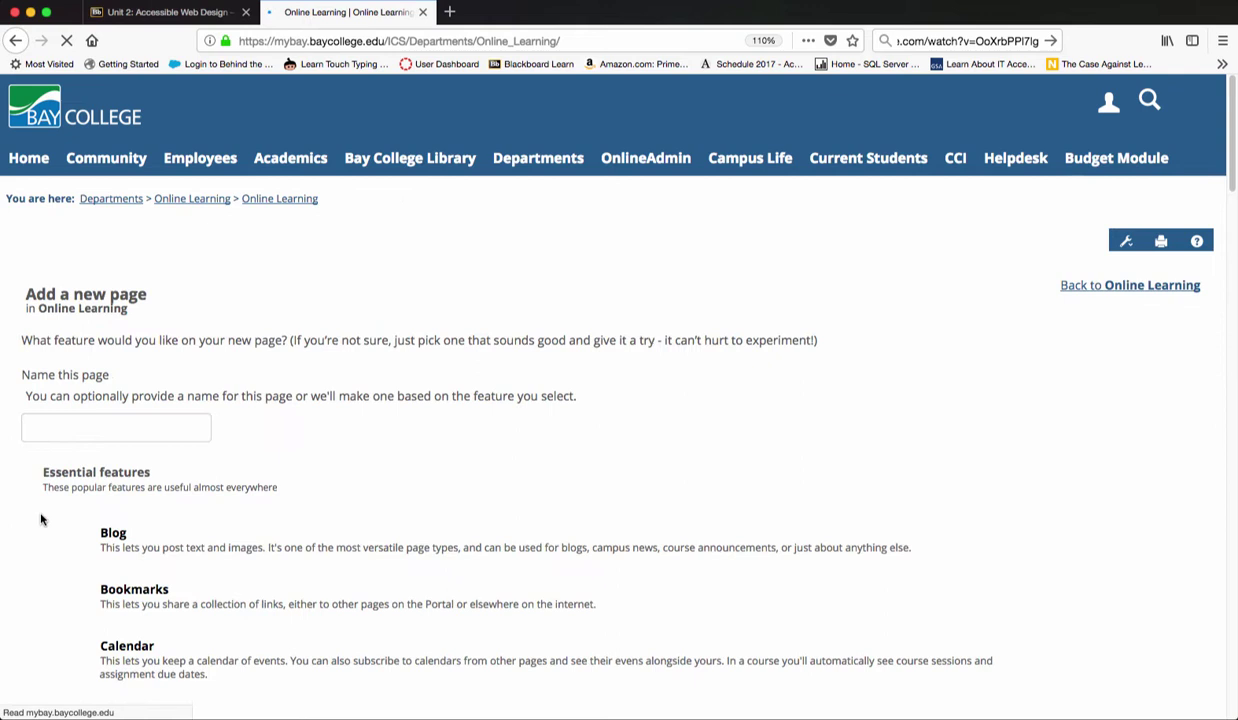
left_click(70, 423)
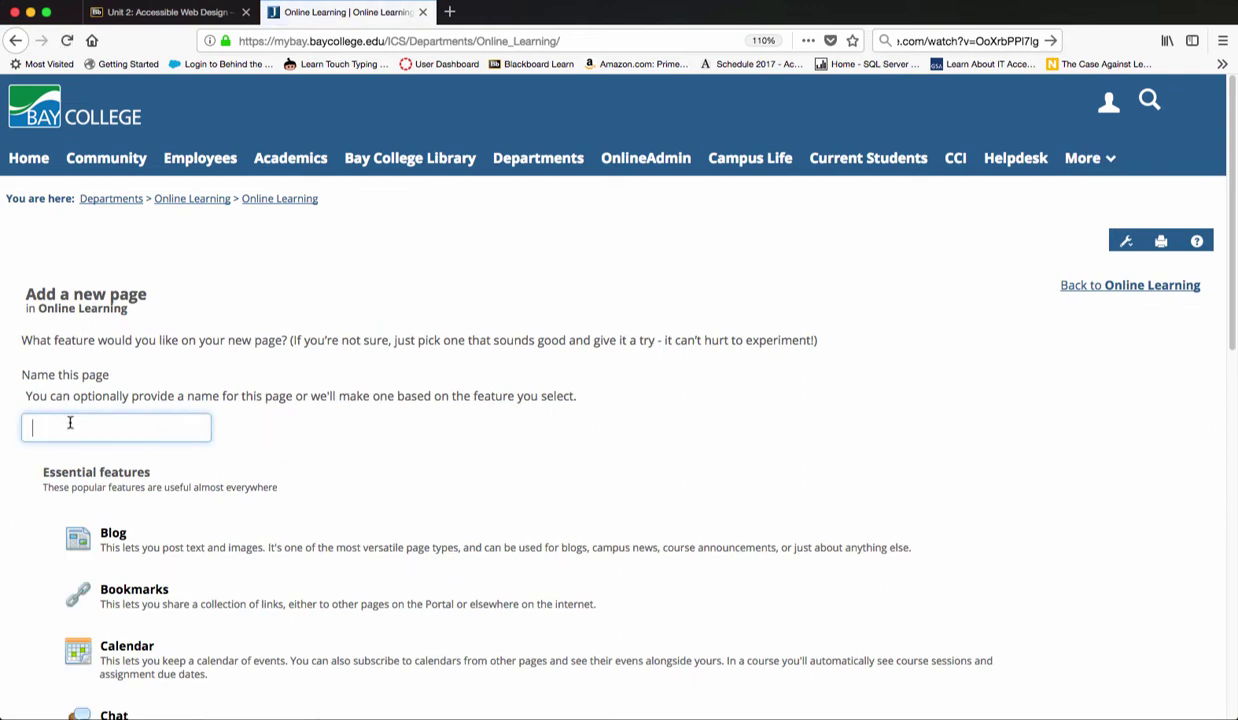
type("Stuff")
scroll(325, 455, "down", 5)
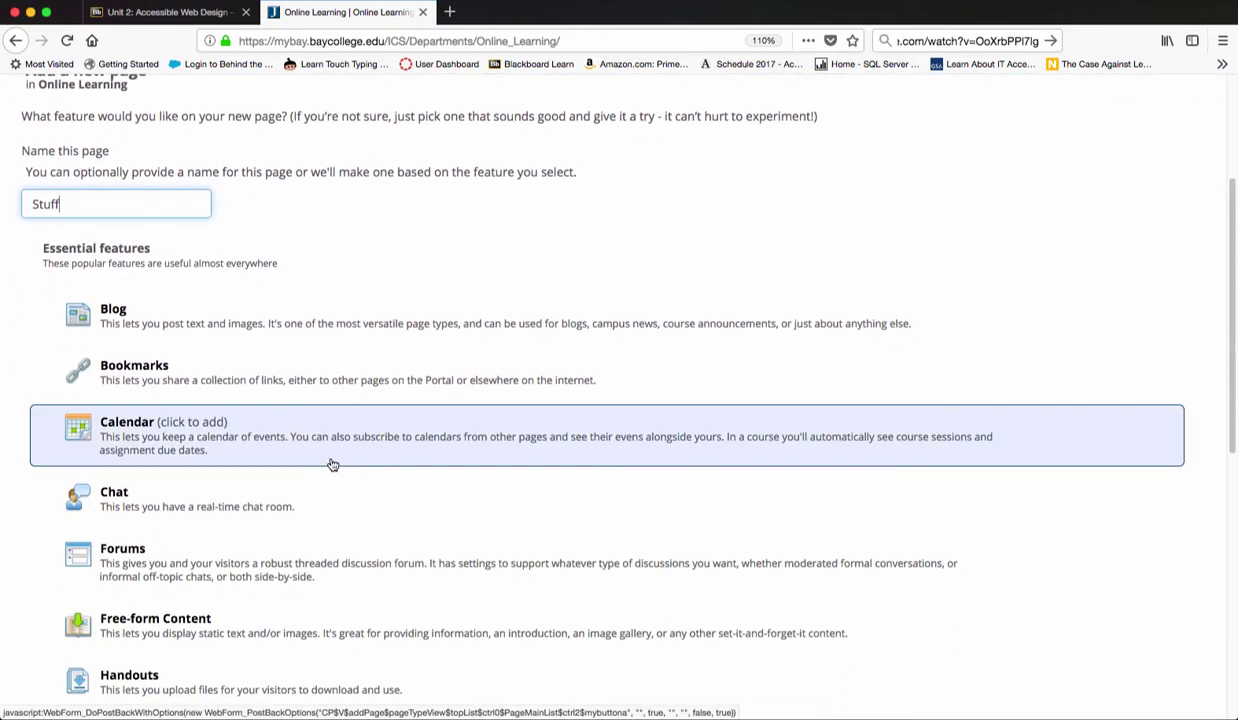
scroll(333, 465, "down", 1)
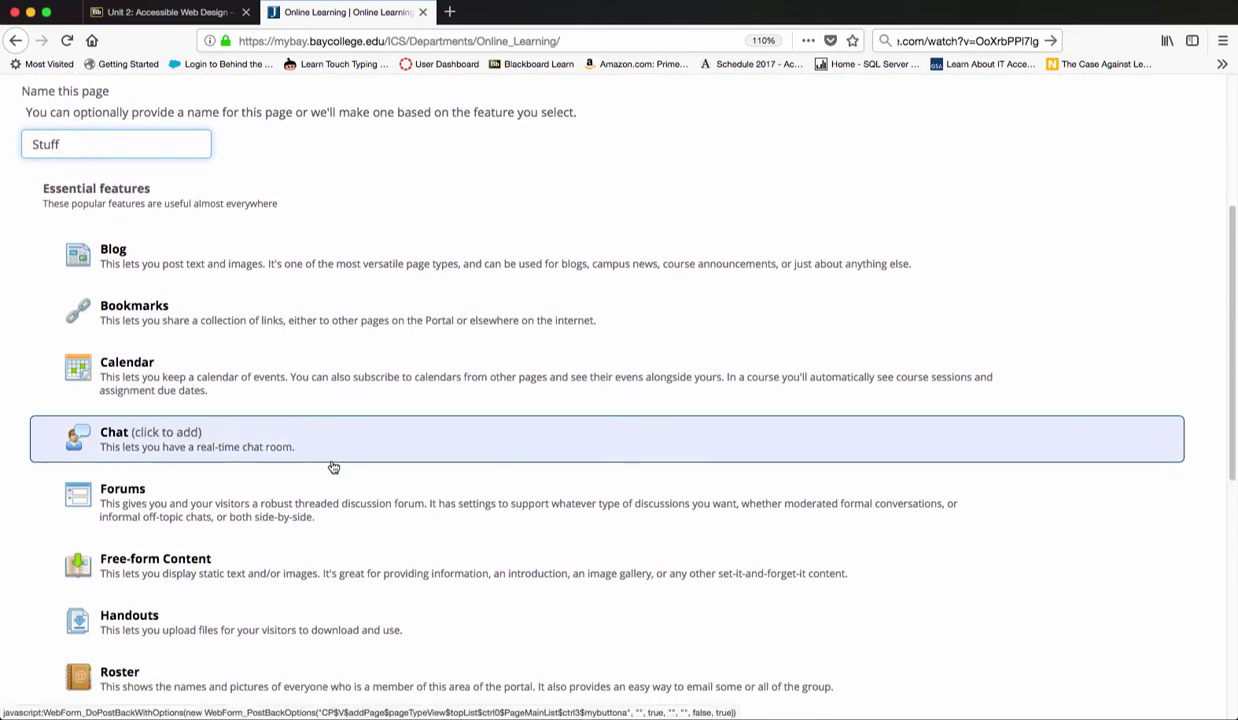
left_click(151, 566)
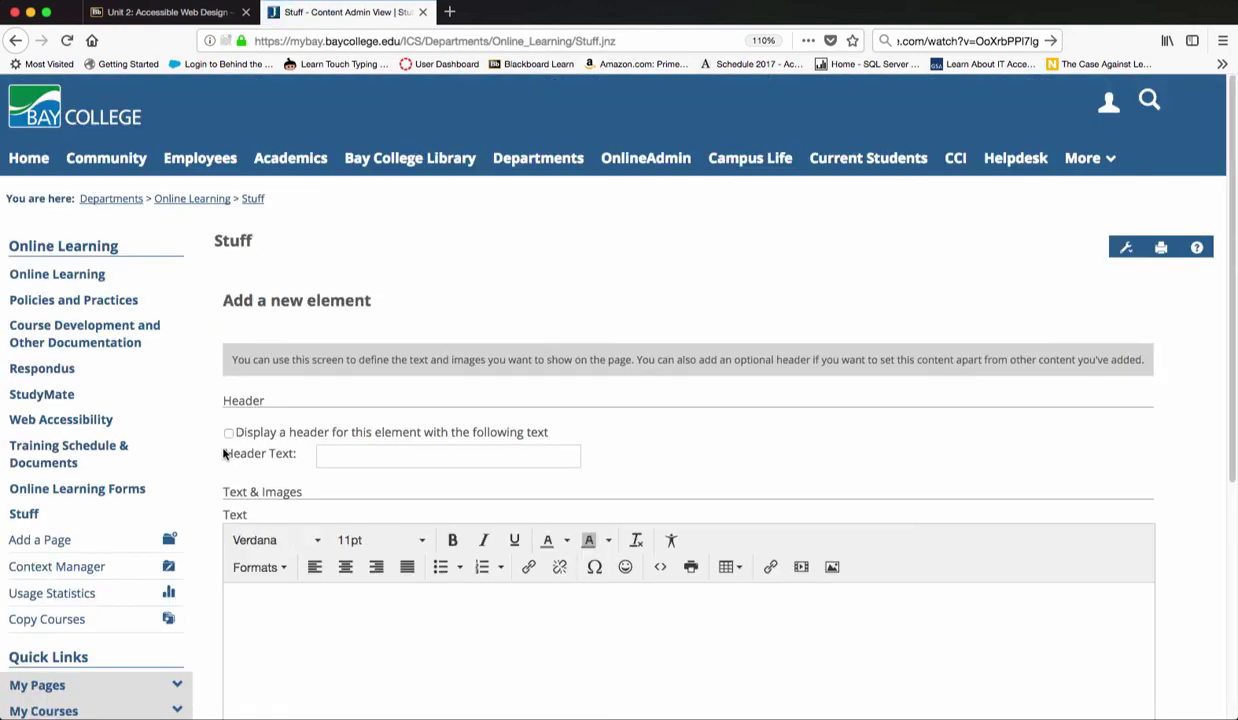
Type 'Header' and the line 'Asa sdsds fdf d' into the text editor, then select each line.
scroll(224, 440, "down", 1)
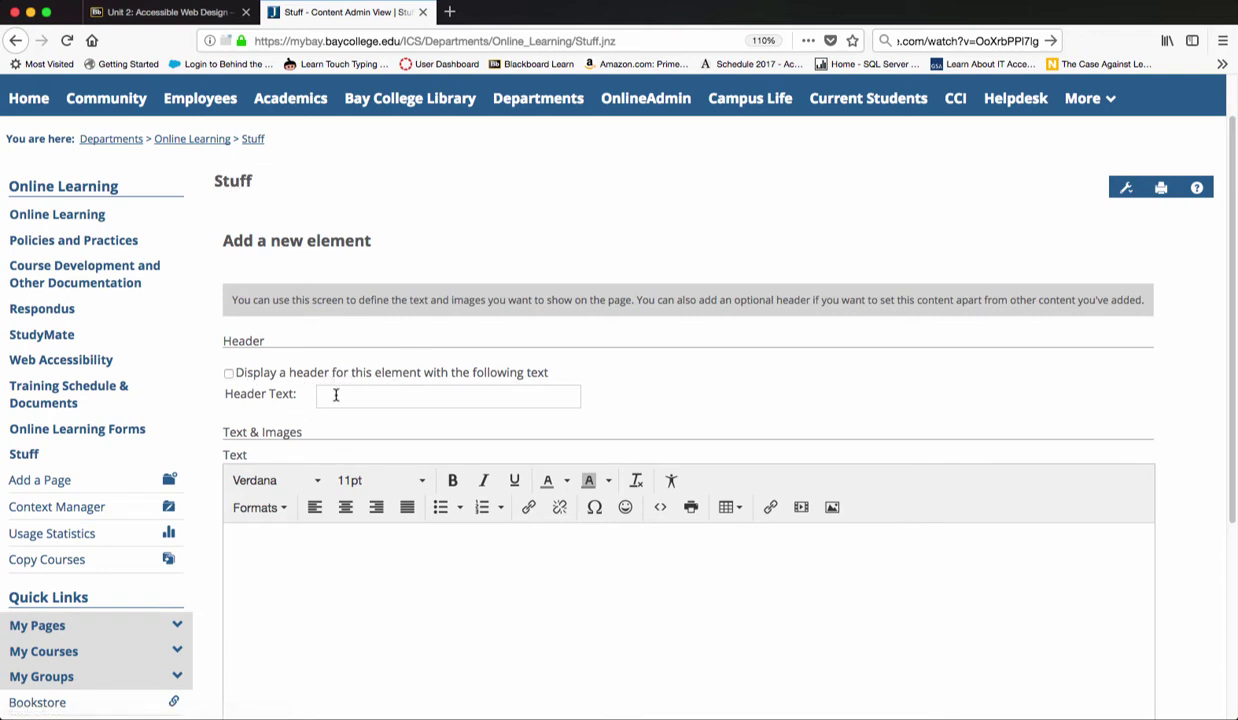
scroll(364, 397, "down", 1)
scroll(364, 397, "down", 1)
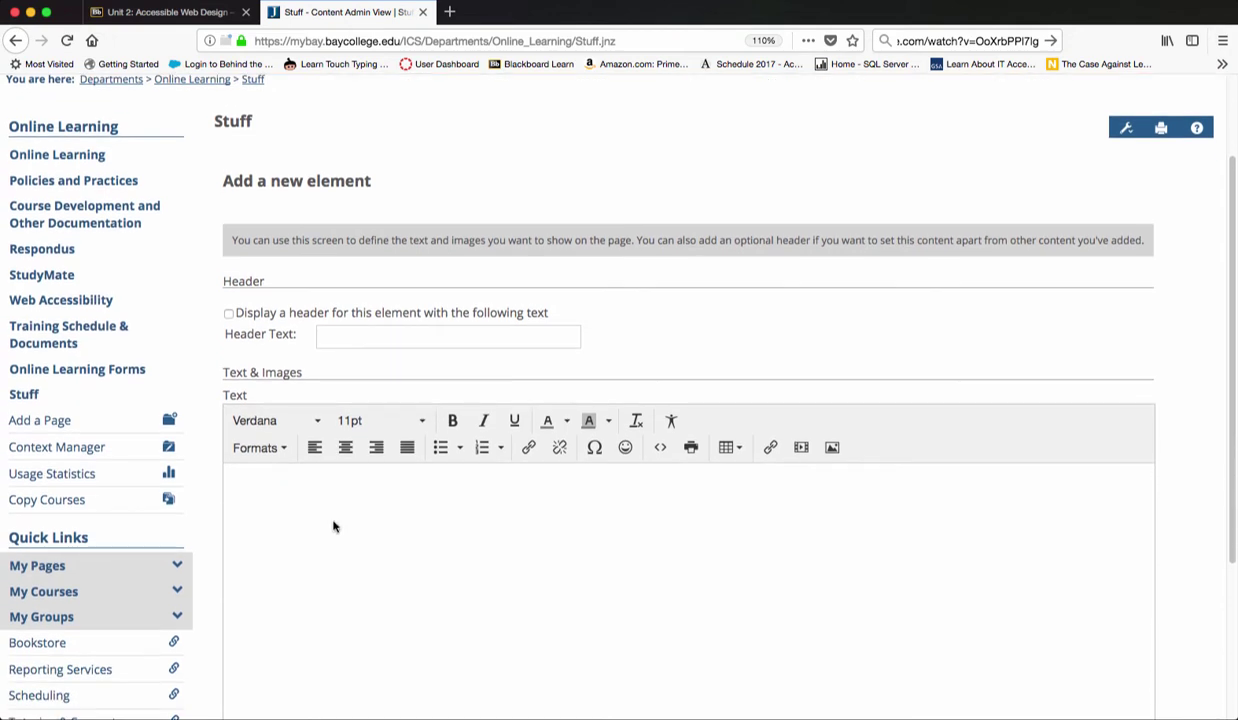
left_click(333, 524)
type("Header Asa sdsd")
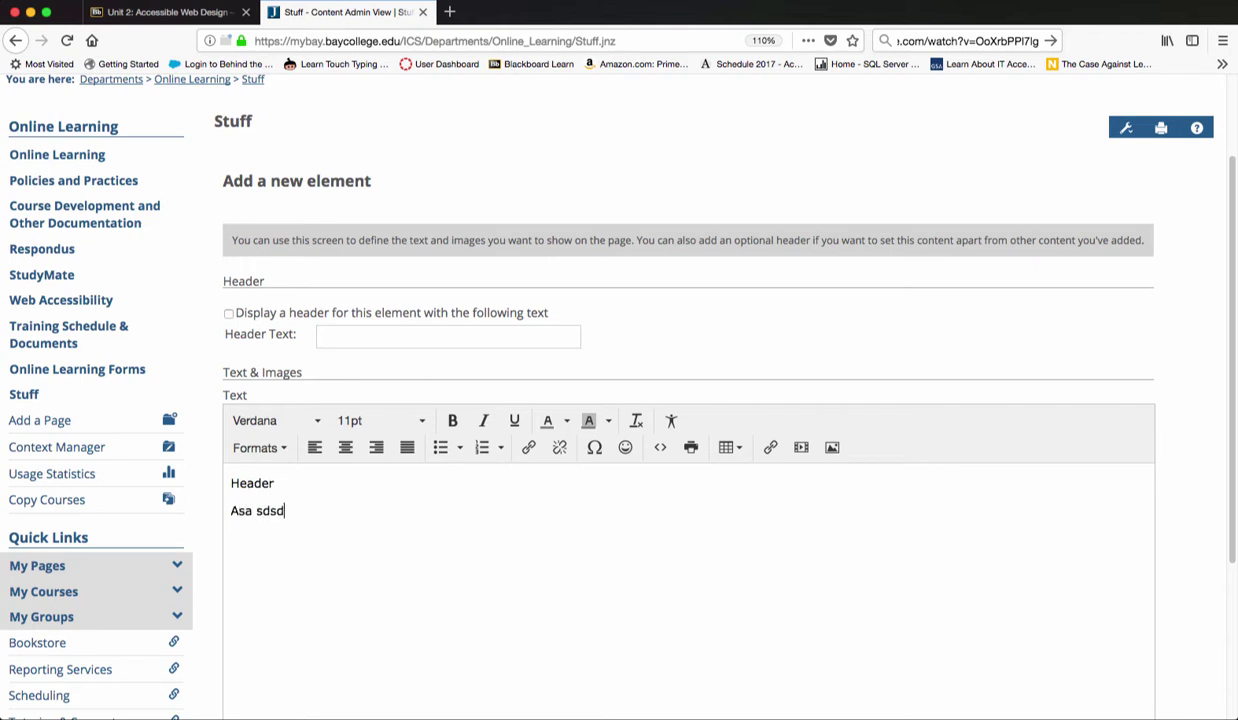
type("s fdf d")
left_click(287, 483)
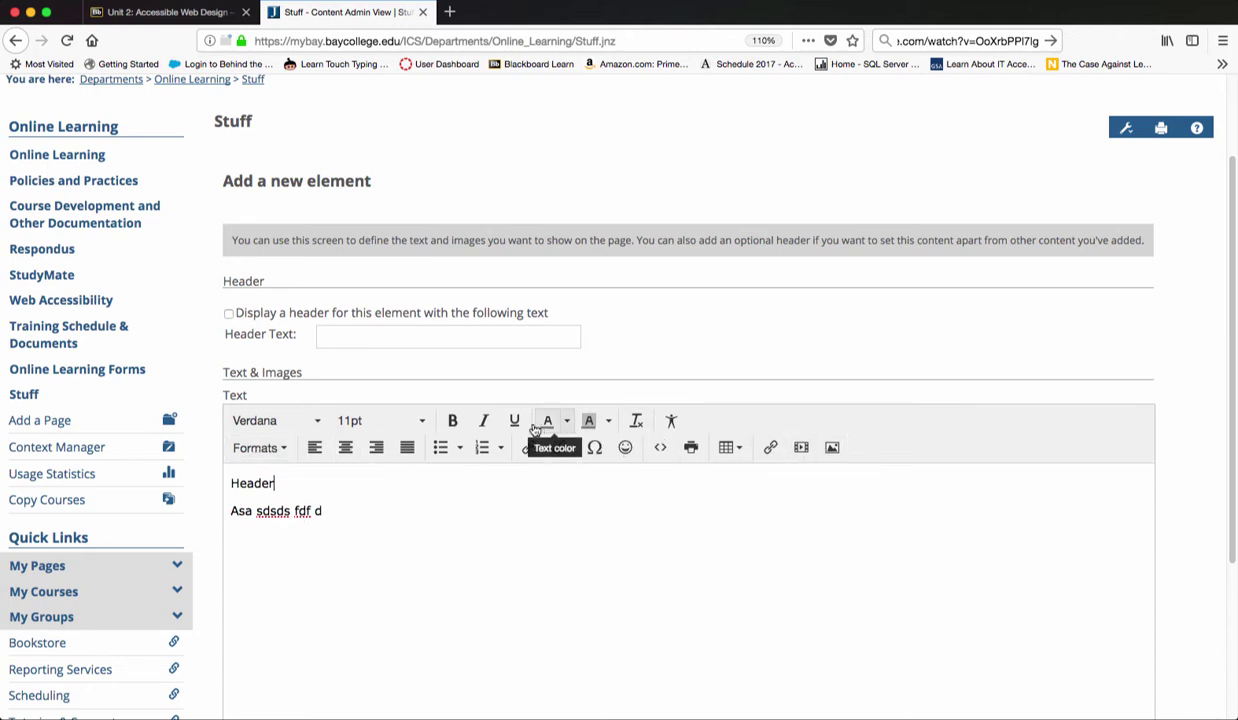
left_click_drag(285, 483, 224, 485)
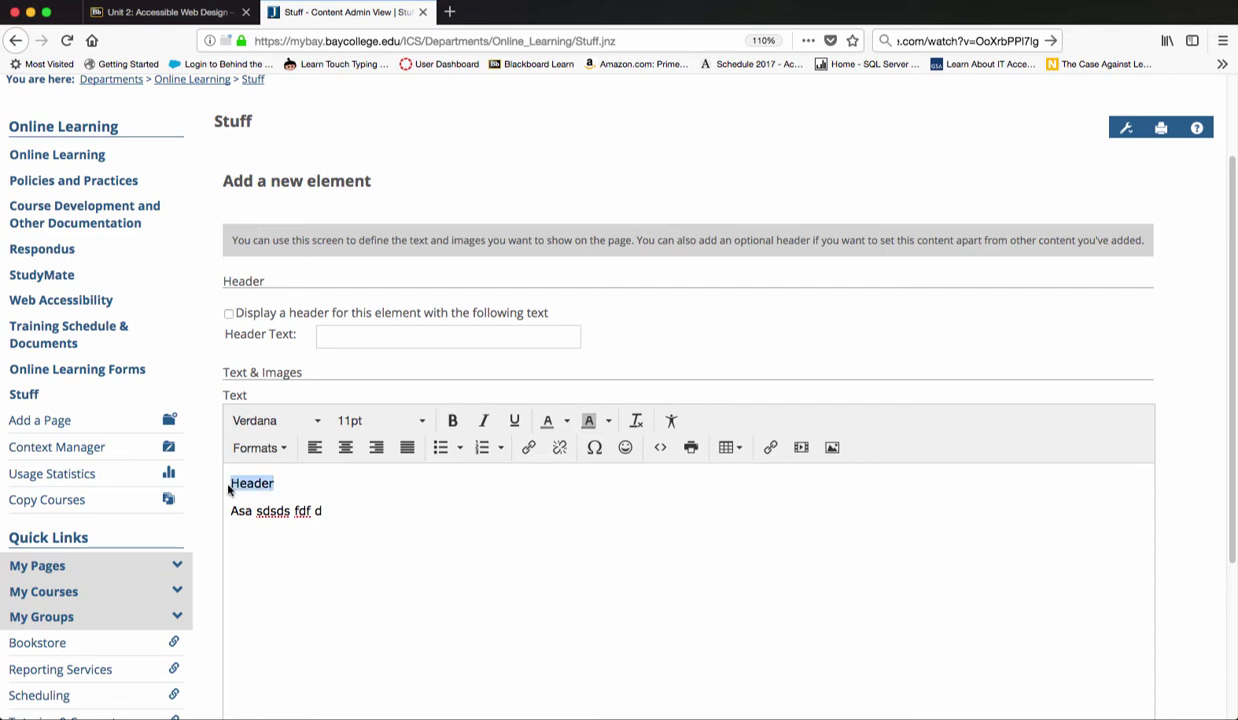
left_click(266, 494)
left_click_drag(325, 511, 245, 495)
Run the accessibility checker on the draft text and confirm it reports no issues.
left_click(258, 480)
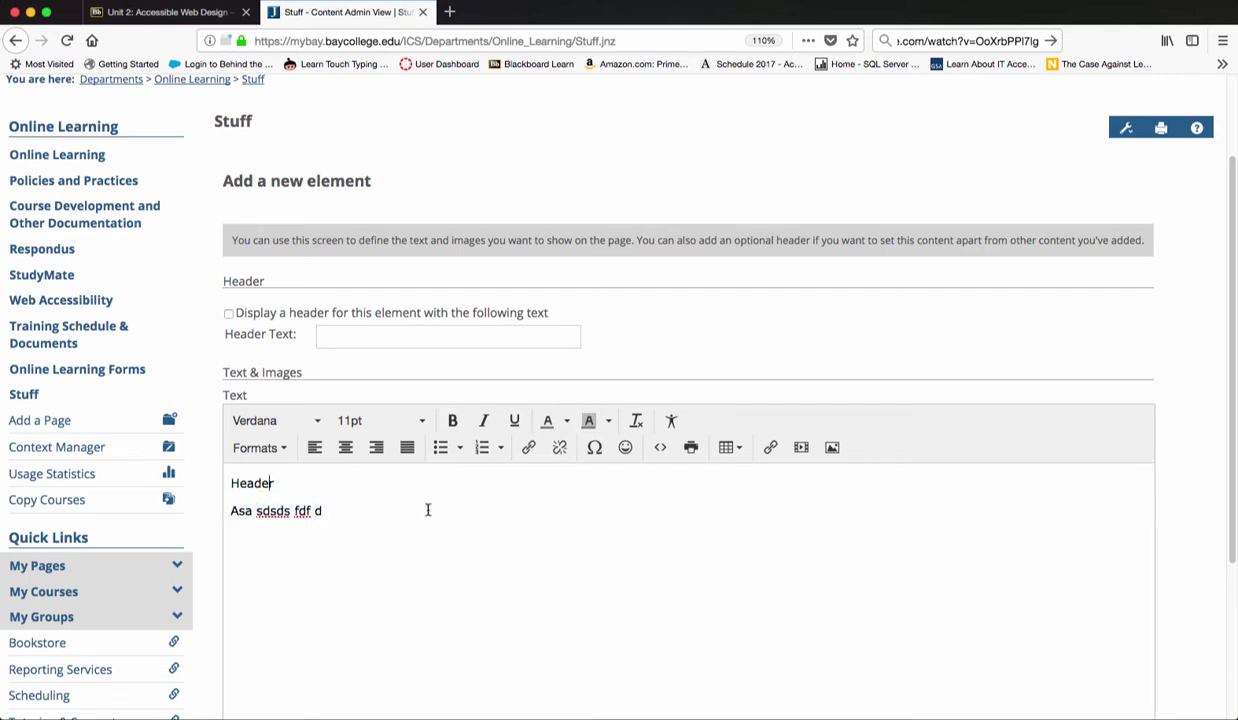
left_click(671, 423)
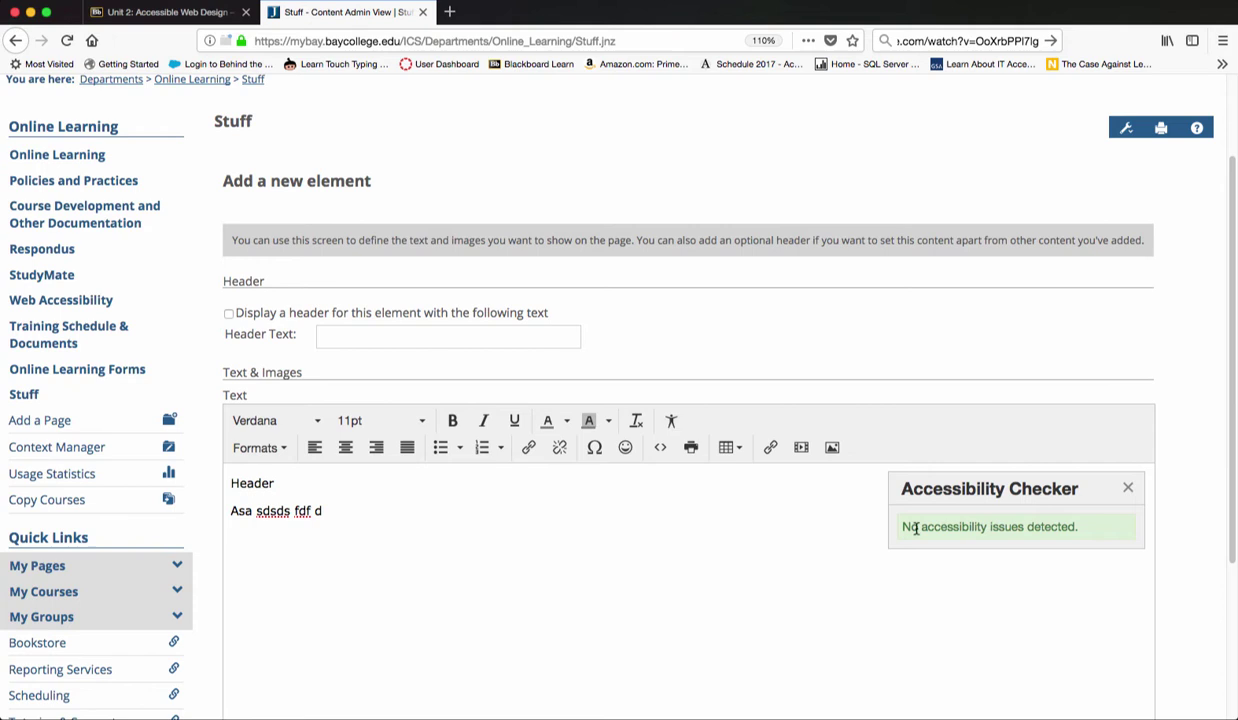
left_click(1127, 488)
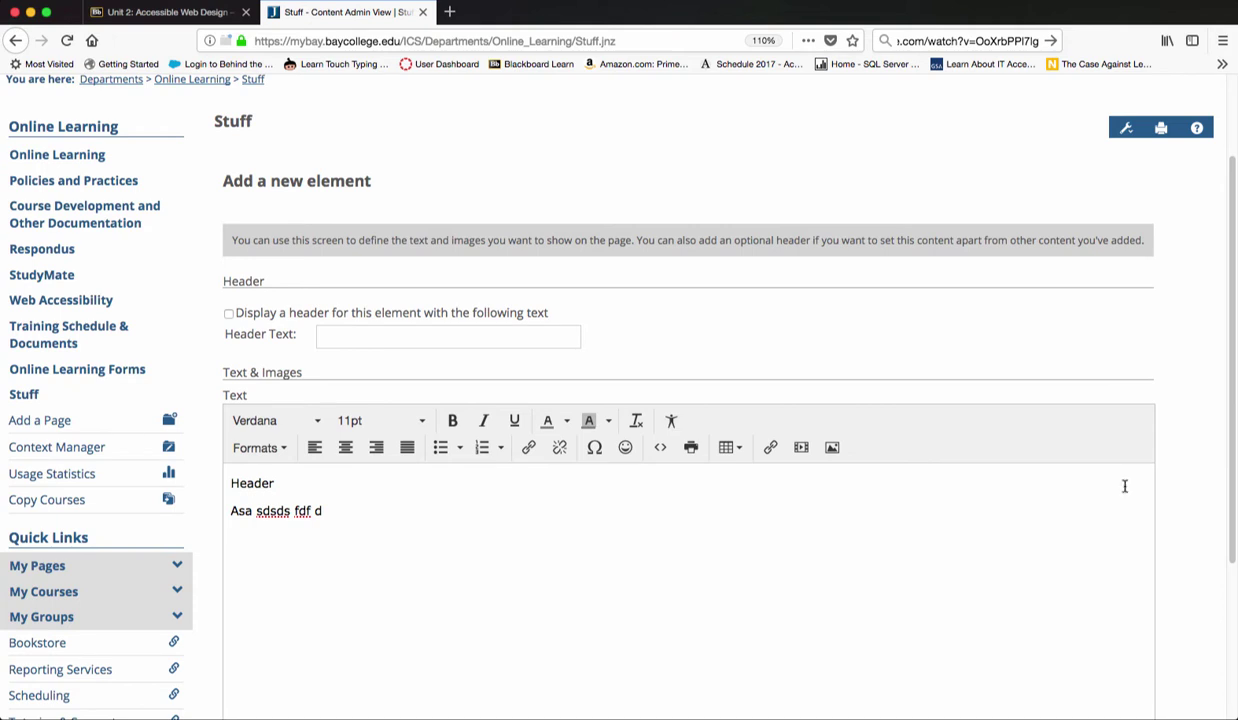
left_click_drag(292, 482, 227, 483)
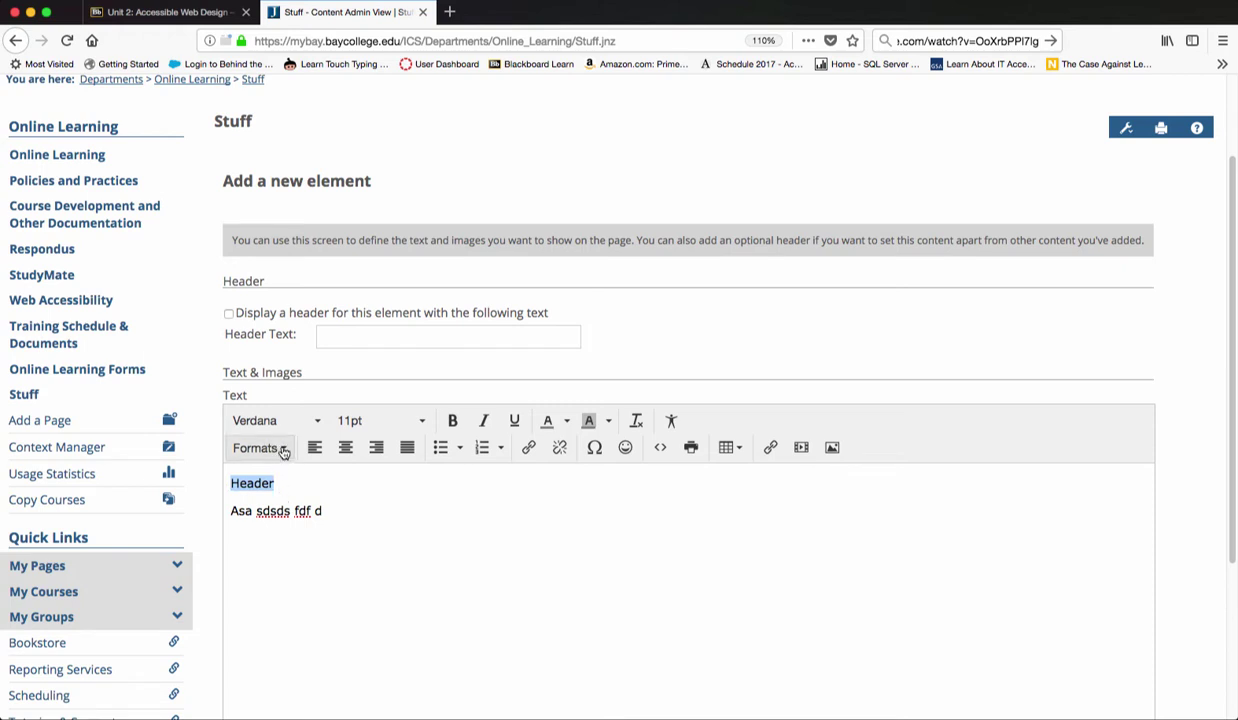
Format the 'Header' line as a Heading 2.
left_click(283, 451)
mouse_move(278, 470)
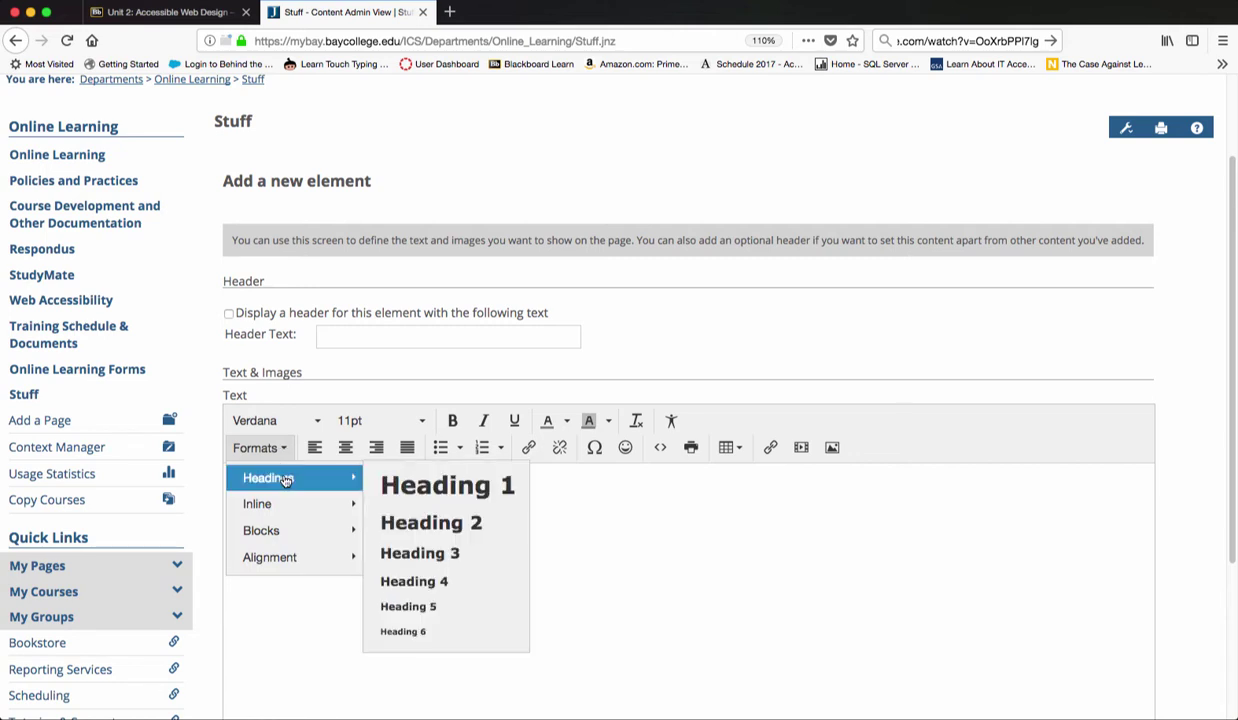
left_click(460, 527)
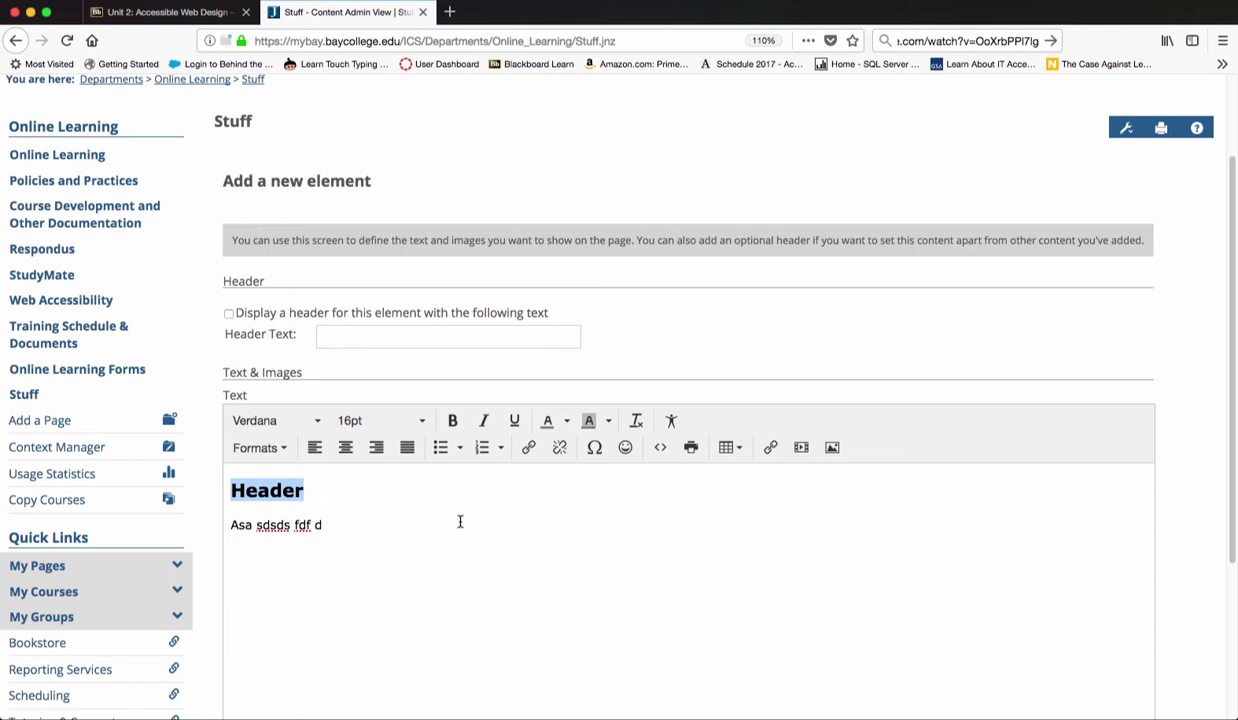
left_click(319, 489)
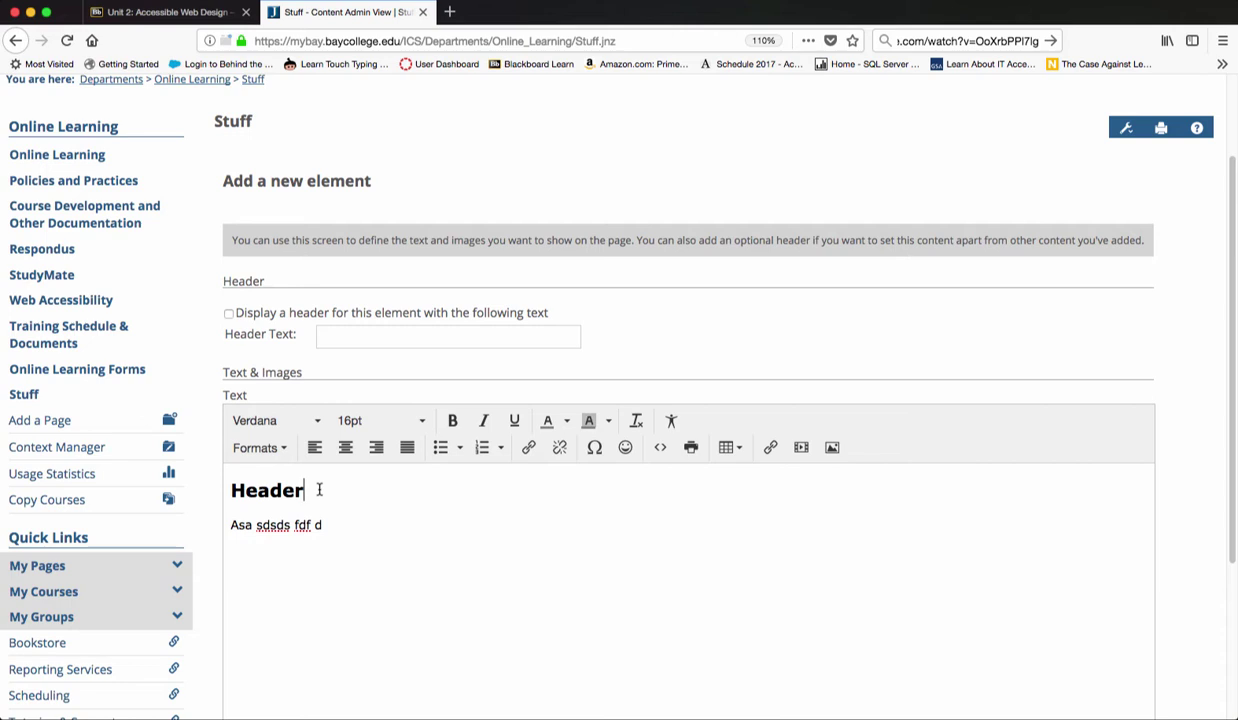
Make the placeholder line a plain Paragraph and check the Header's heading size.
left_click_drag(333, 521, 176, 527)
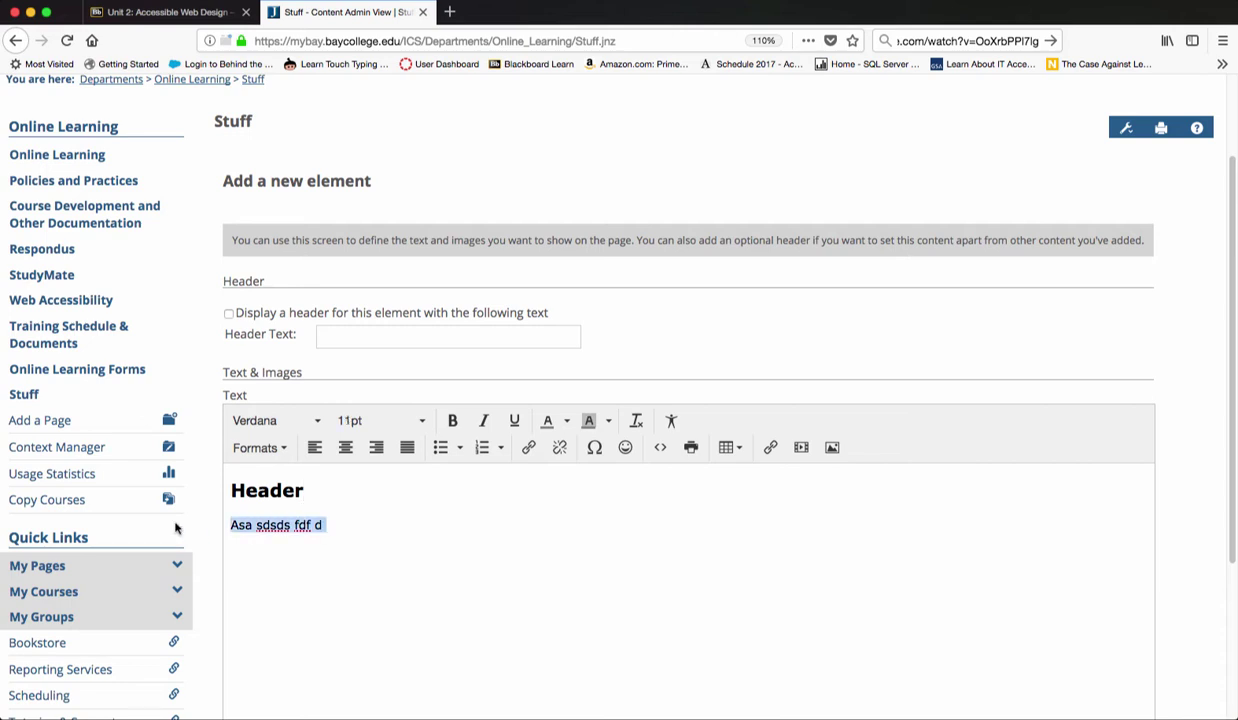
left_click(272, 449)
mouse_move(281, 513)
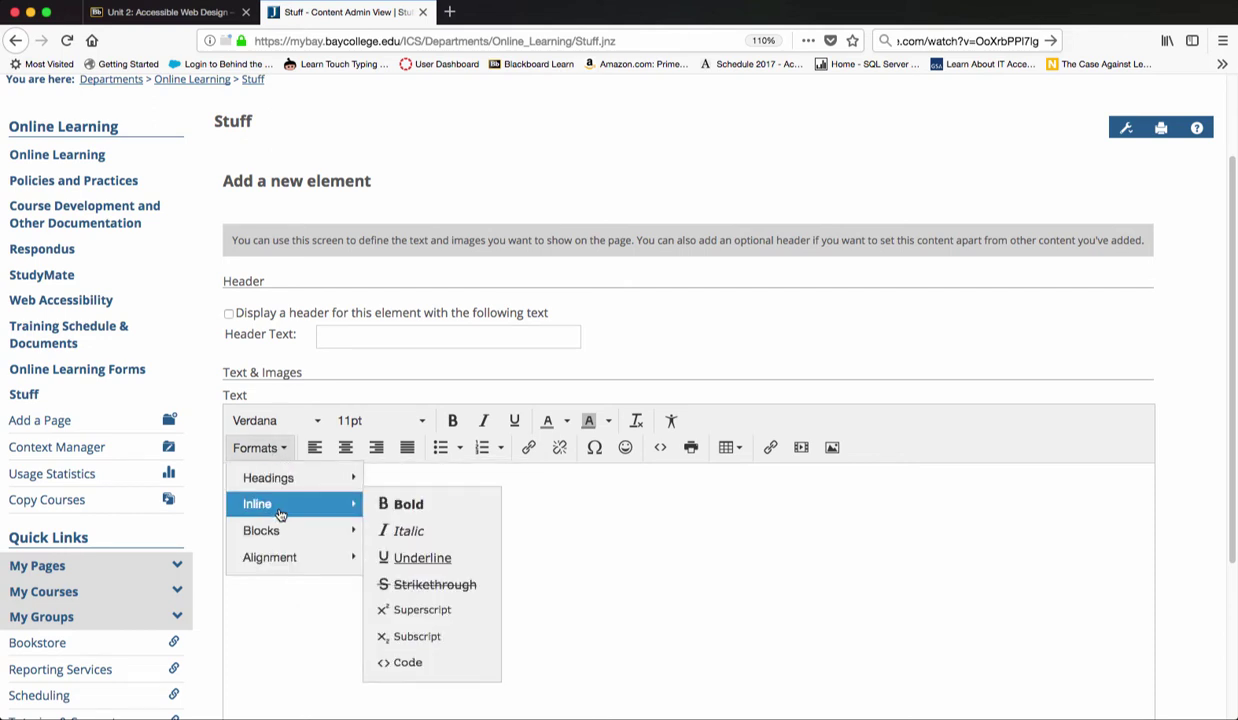
mouse_move(284, 541)
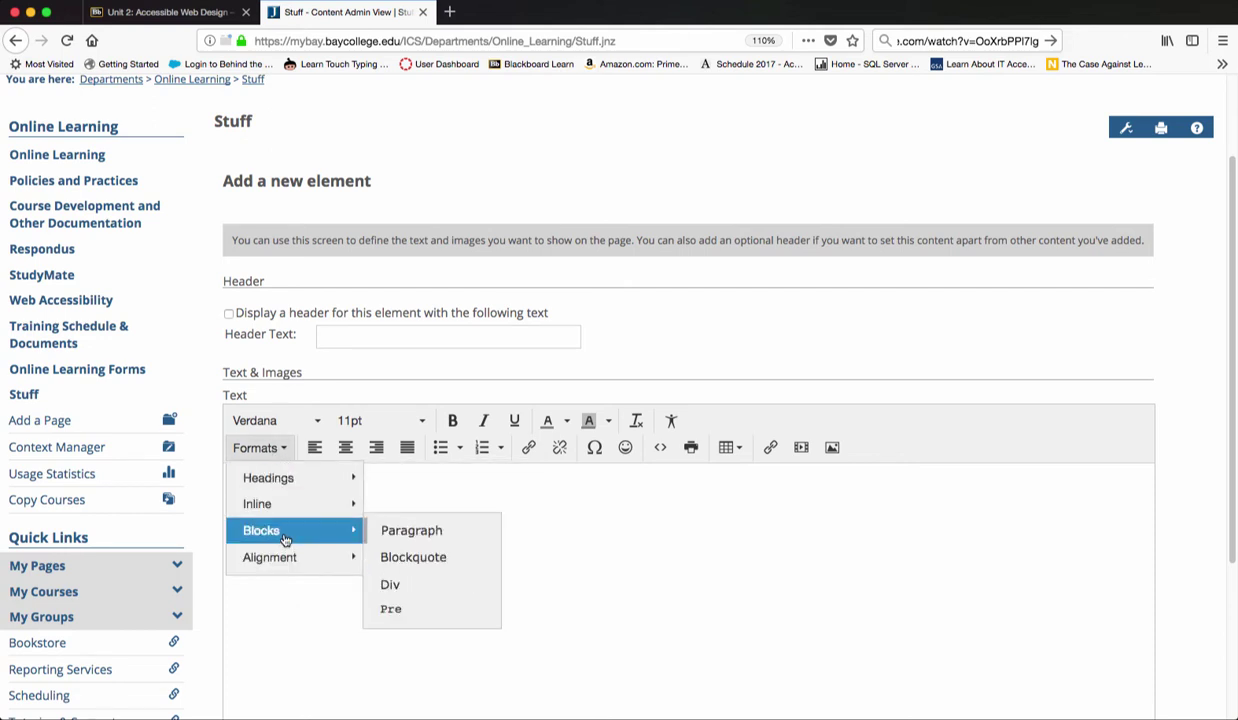
left_click(406, 541)
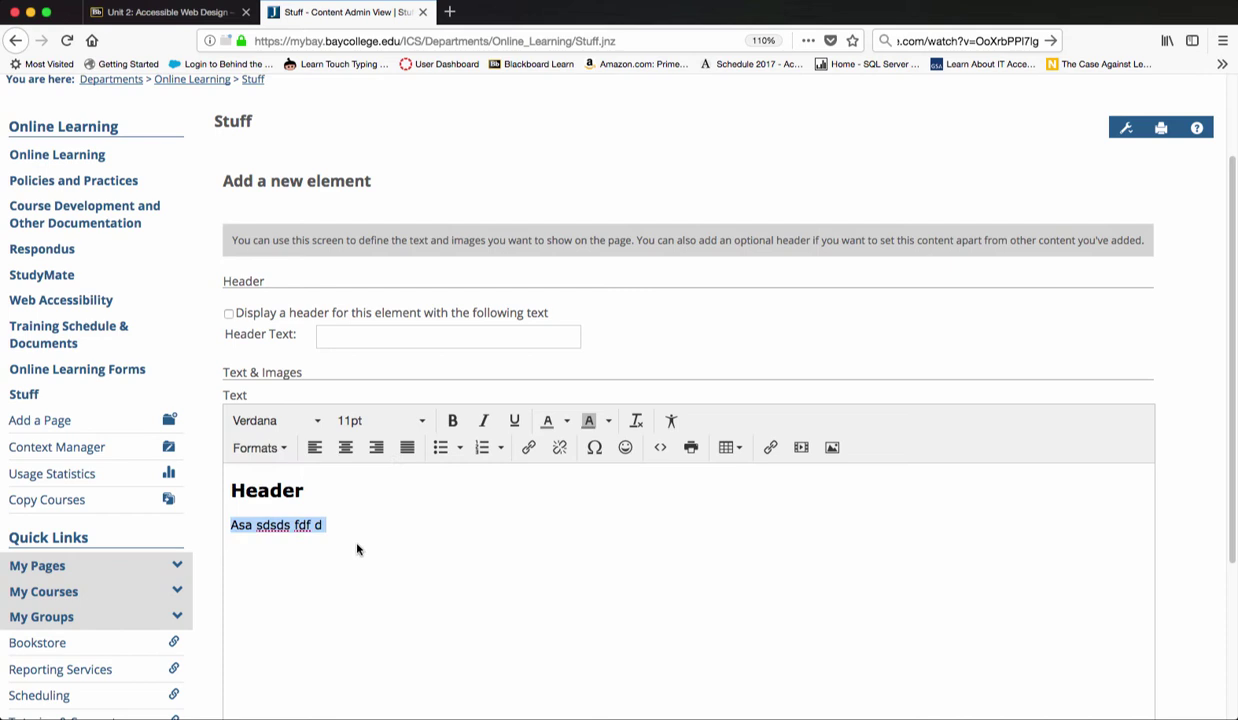
left_click(288, 527)
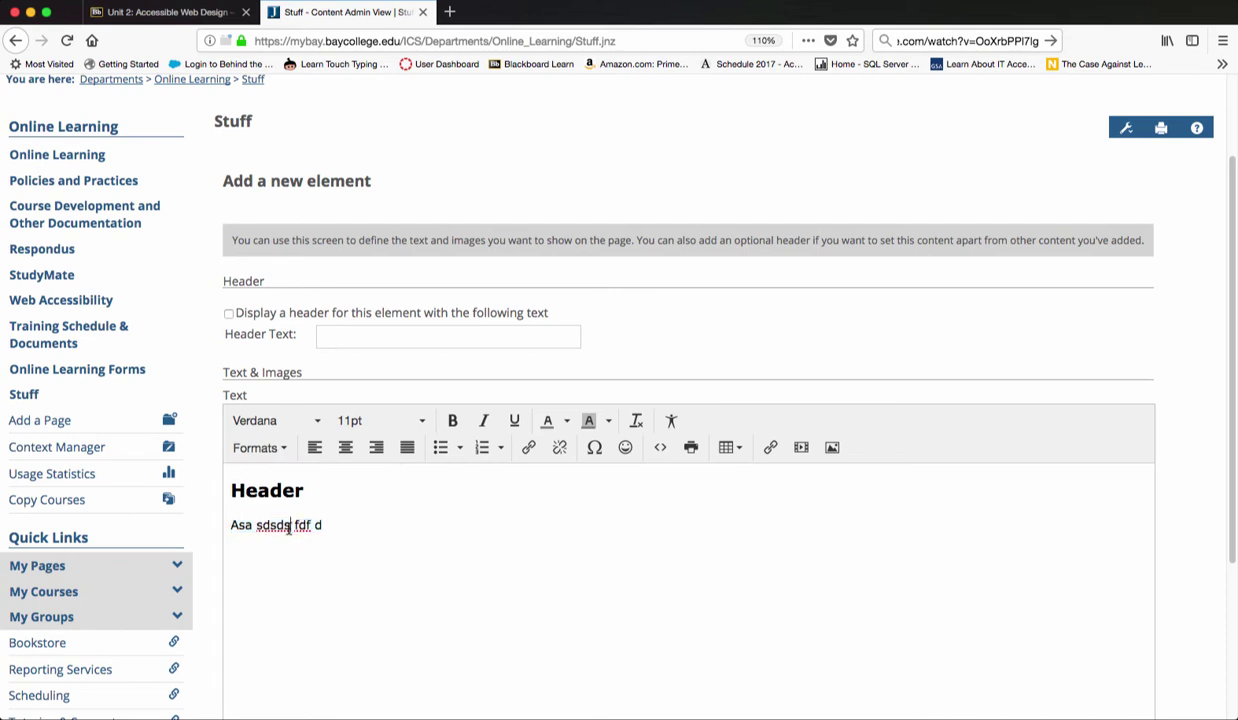
left_click(269, 490)
Clear the practice text, then select the Word policy title, first heading and paragraph.
left_click_drag(320, 516, 160, 488)
key("BackSpace")
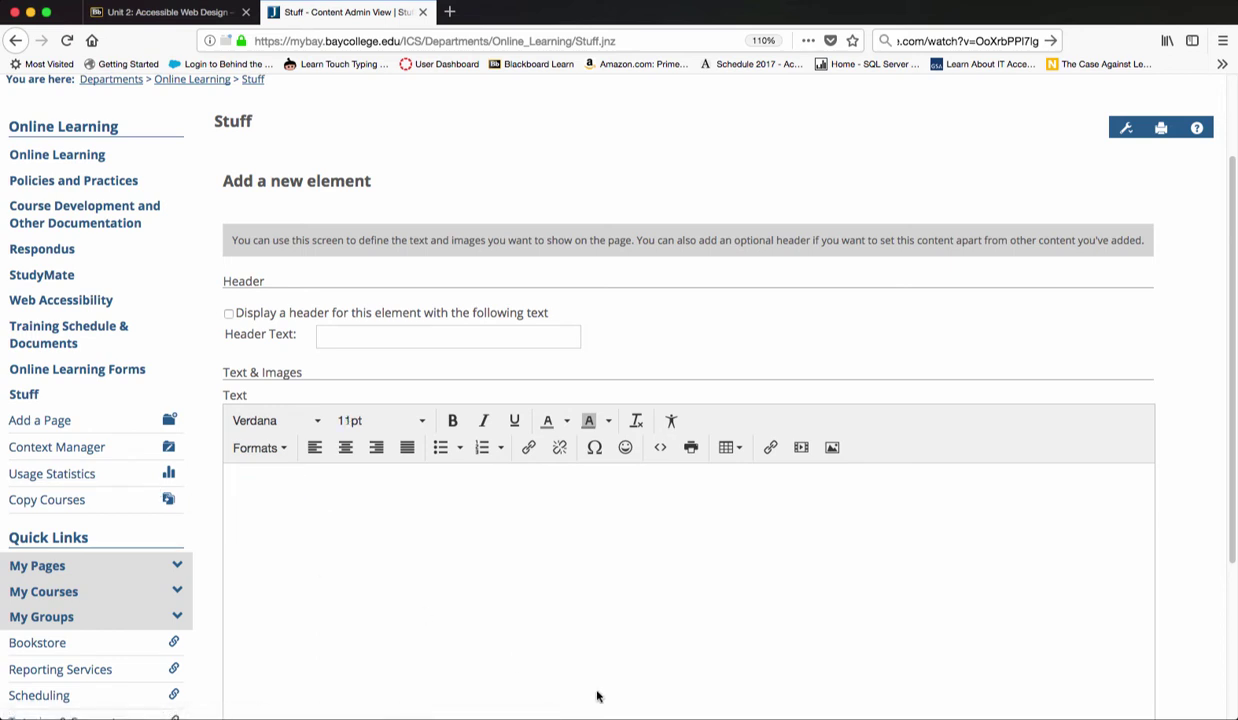
key("super+Tab")
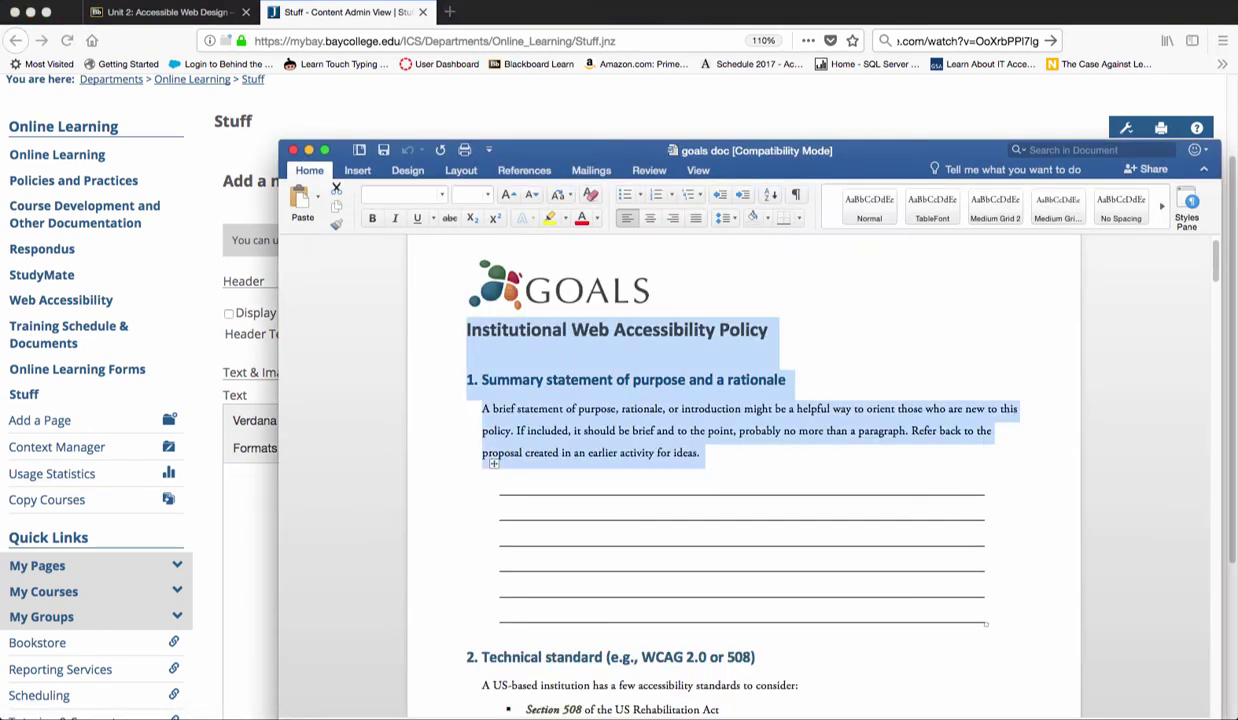
left_click(625, 484)
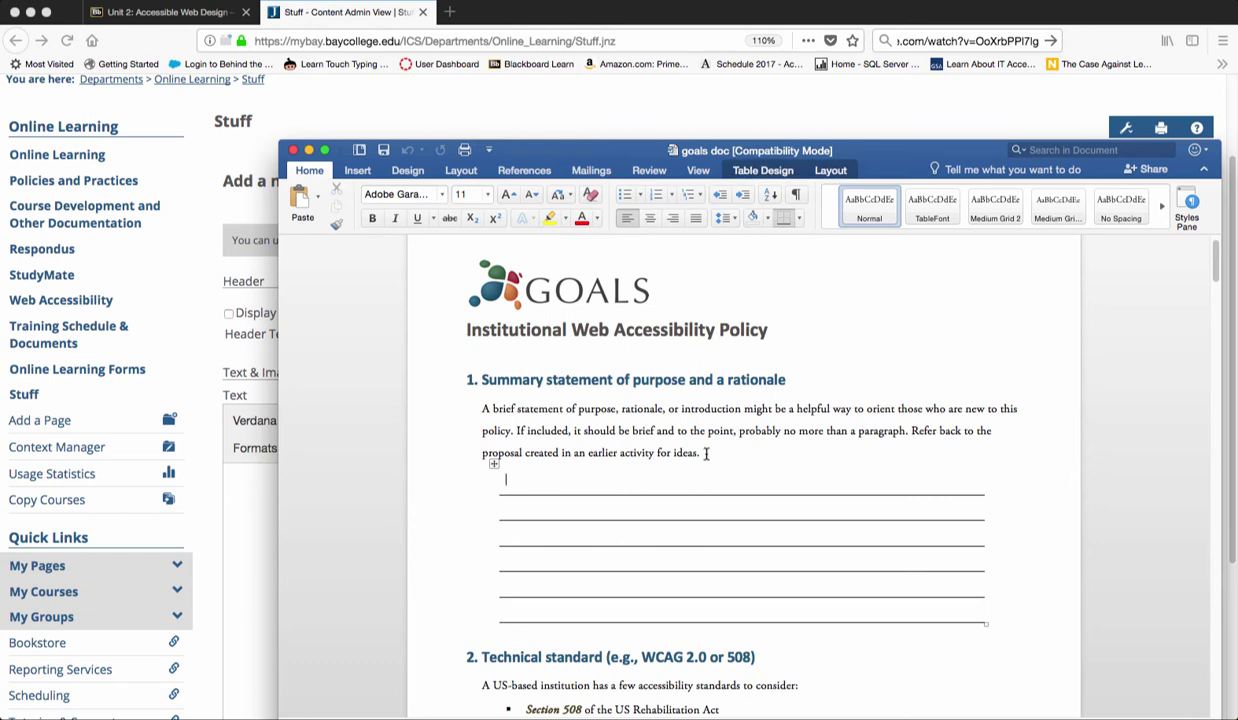
left_click_drag(703, 452, 427, 347)
key("super+c")
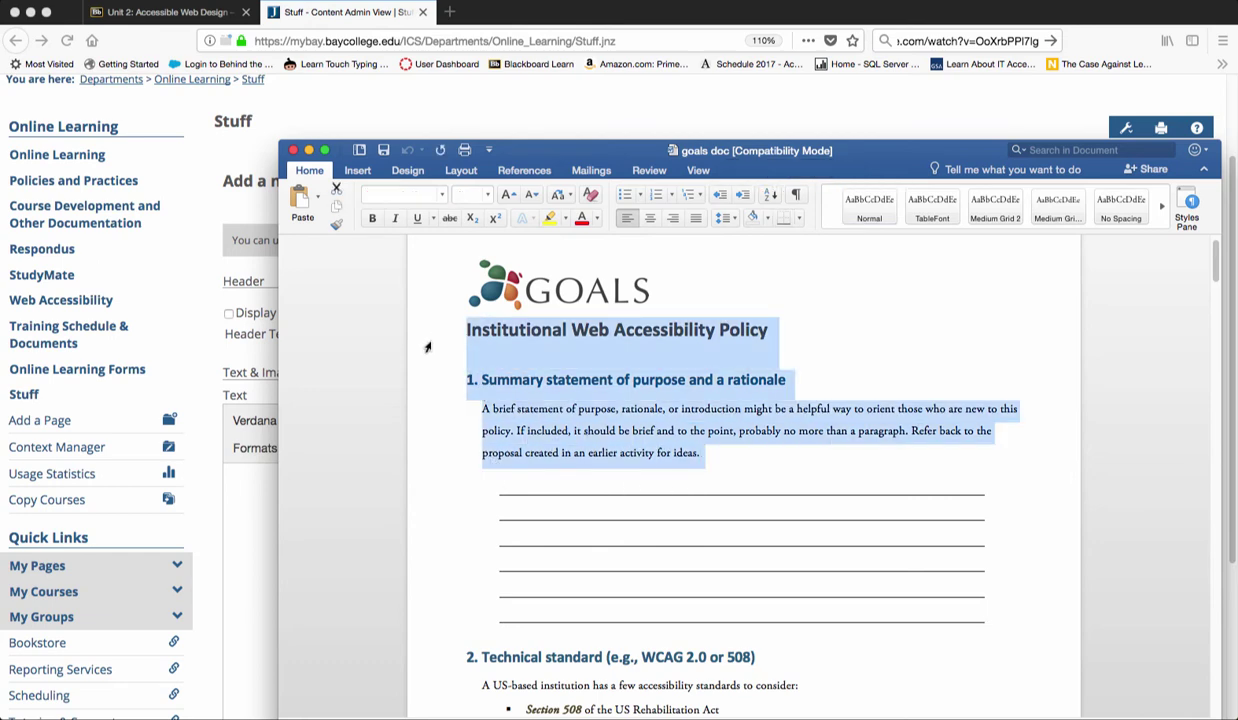
left_click(240, 510)
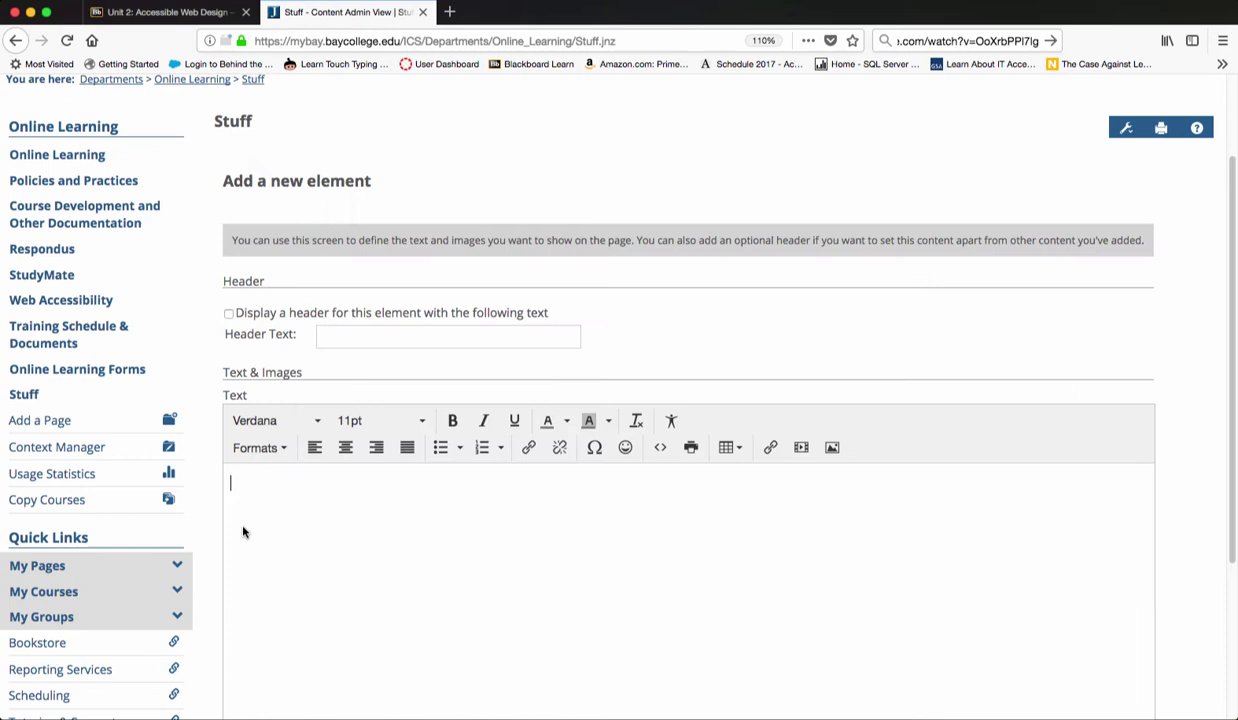
Paste the copied policy text into the editor with Word formatting removed.
key("super+v")
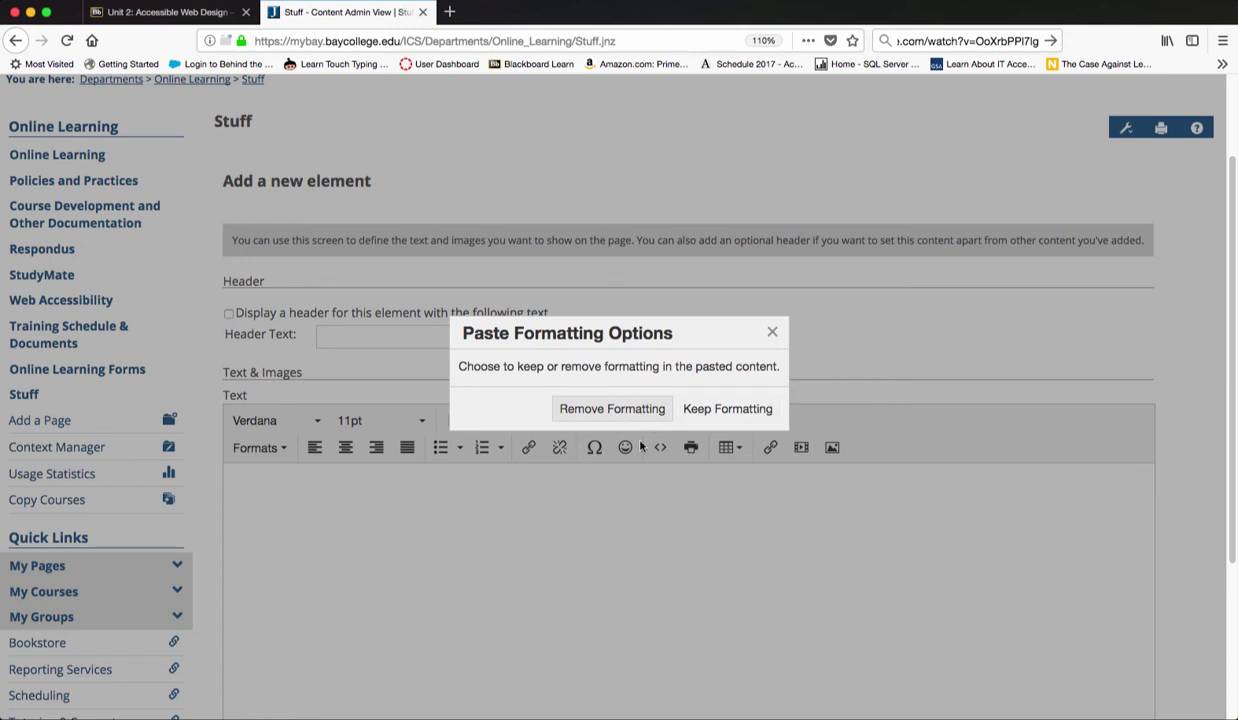
left_click(608, 409)
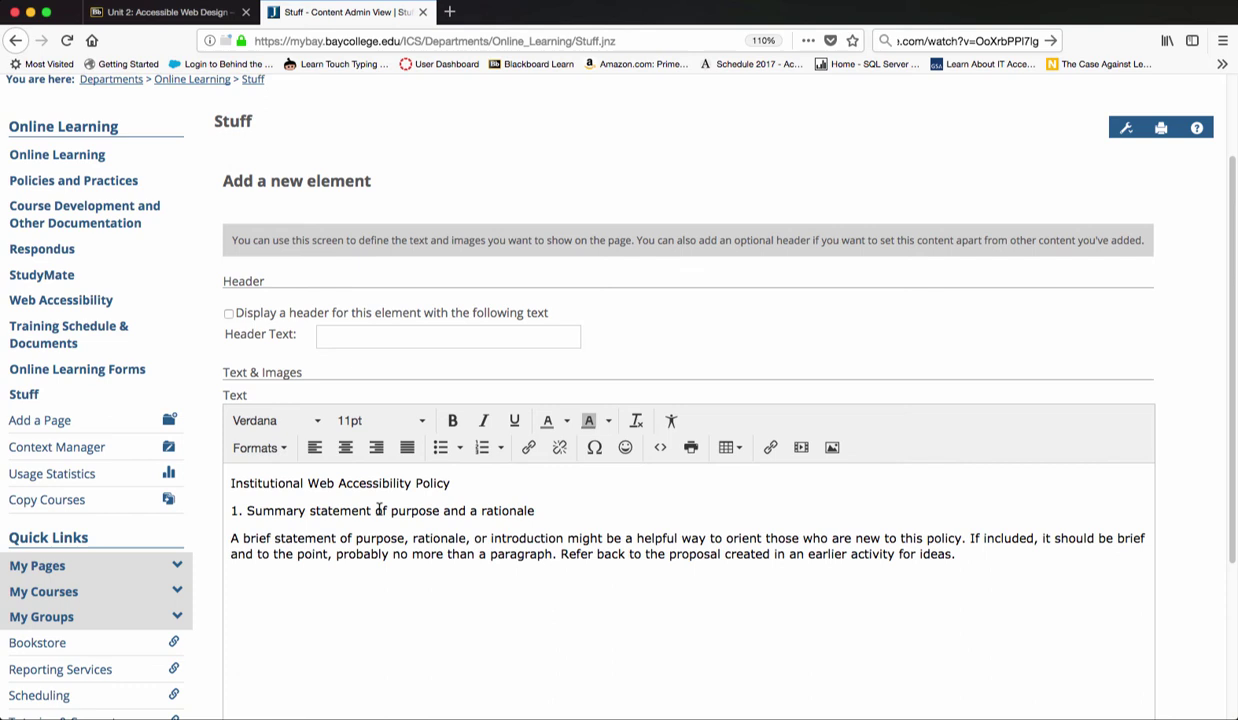
left_click_drag(231, 511, 305, 512)
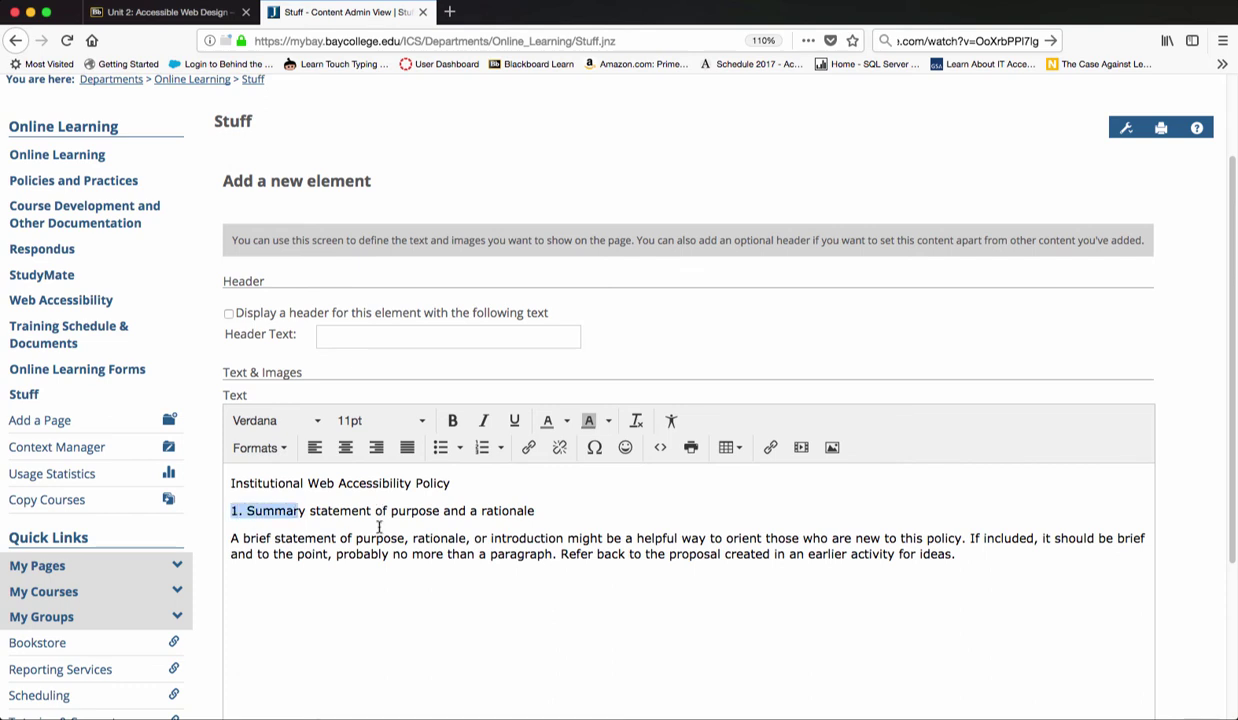
left_click(370, 508)
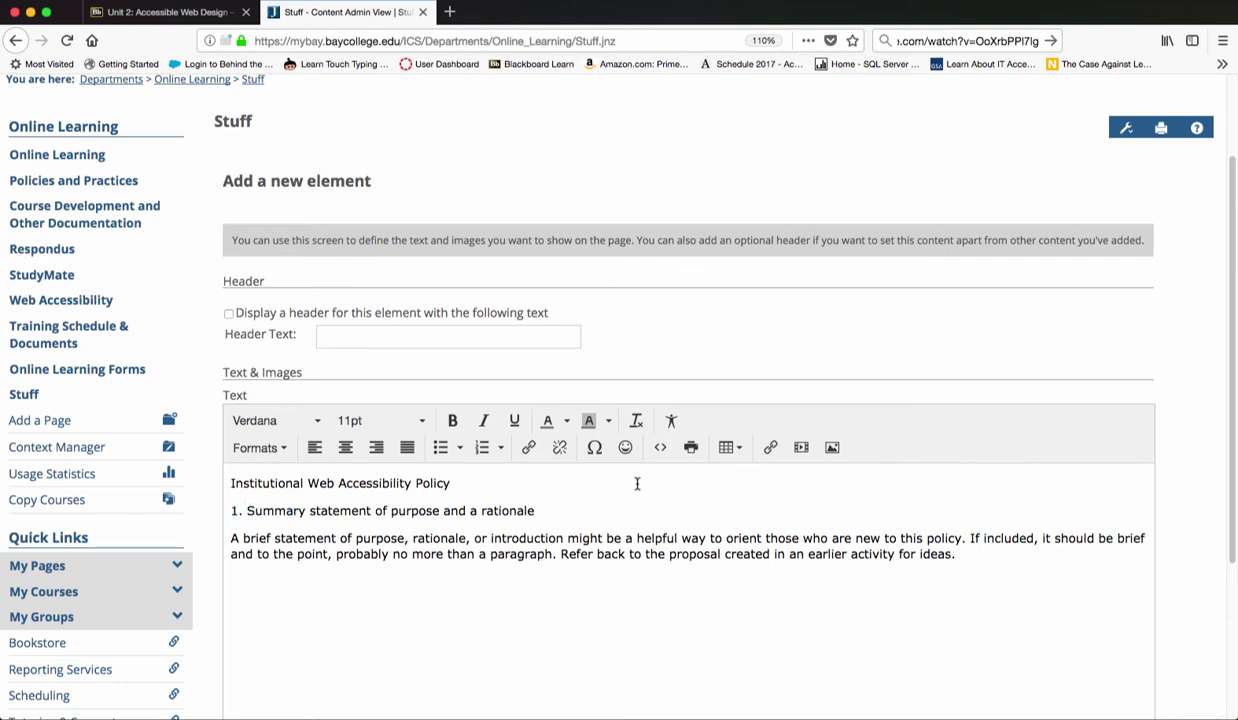
Check the HTML source, then delete the typed '1.' before the Summary heading.
left_click(663, 450)
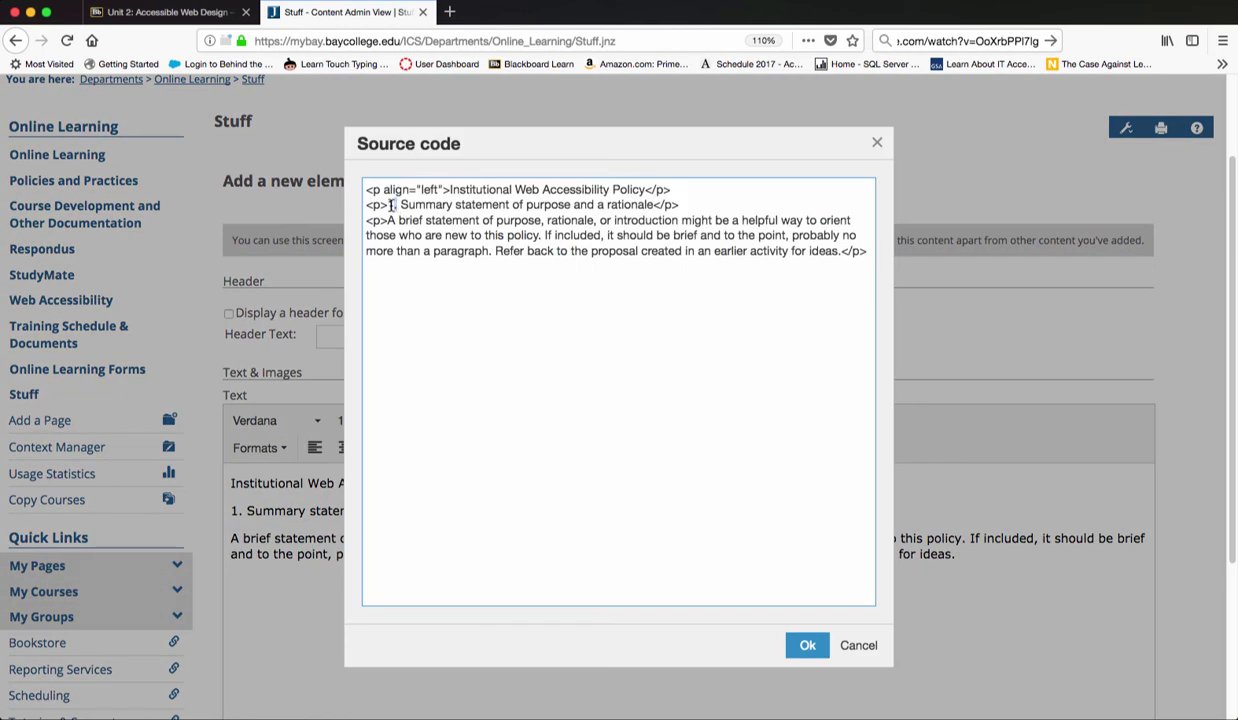
left_click(847, 646)
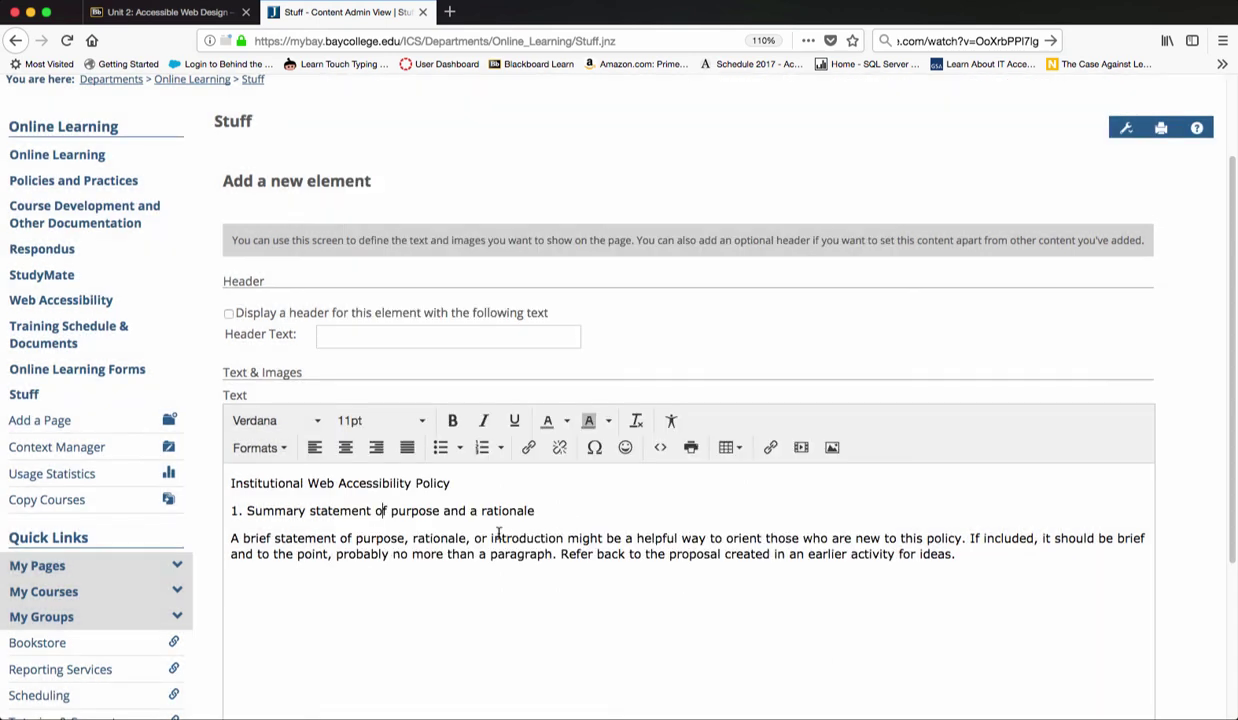
left_click_drag(246, 510, 223, 515)
key("BackSpace")
Make 'Summary statement of purpose and a rationale' a numbered list item and confirm <ol><li> in source.
left_click(564, 505)
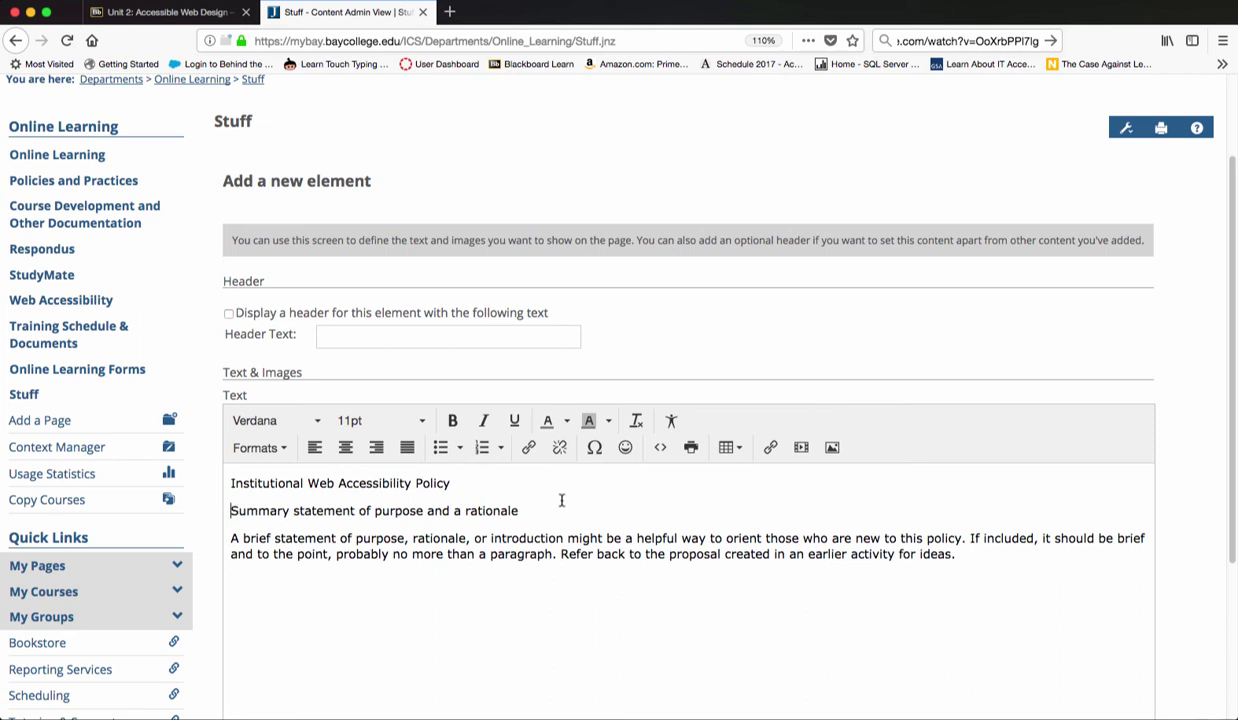
left_click_drag(518, 510, 222, 510)
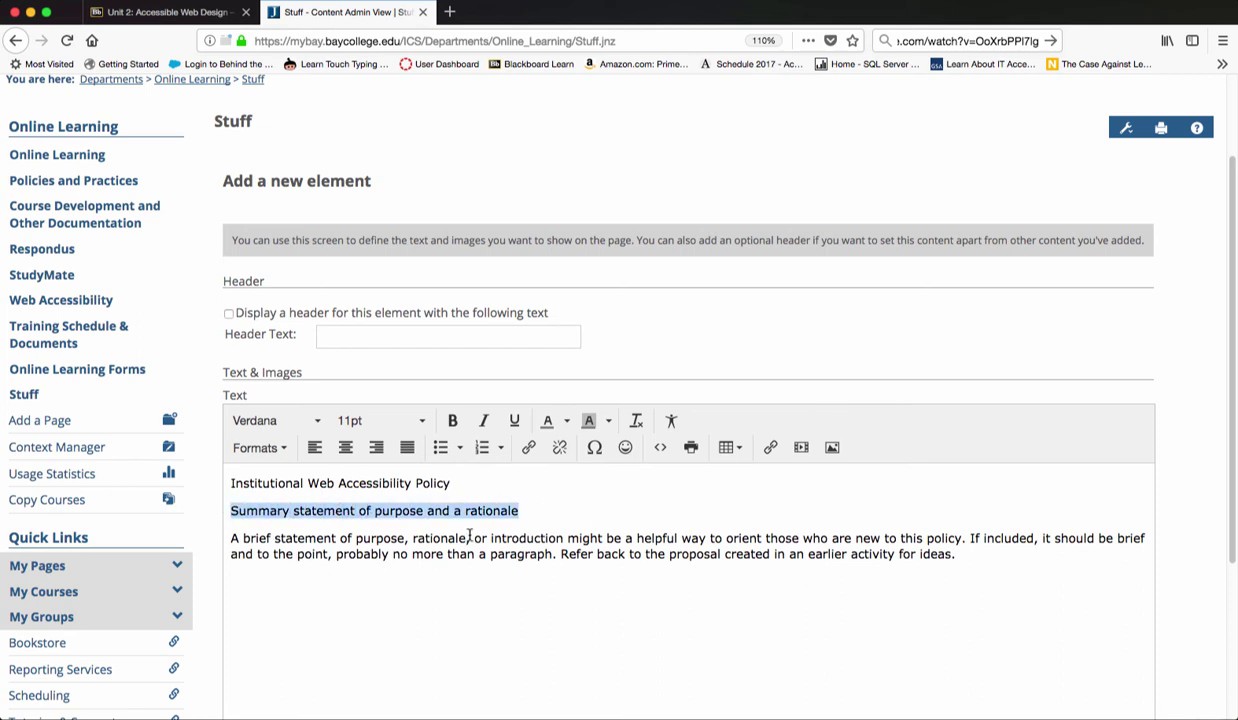
left_click(482, 447)
left_click(569, 505)
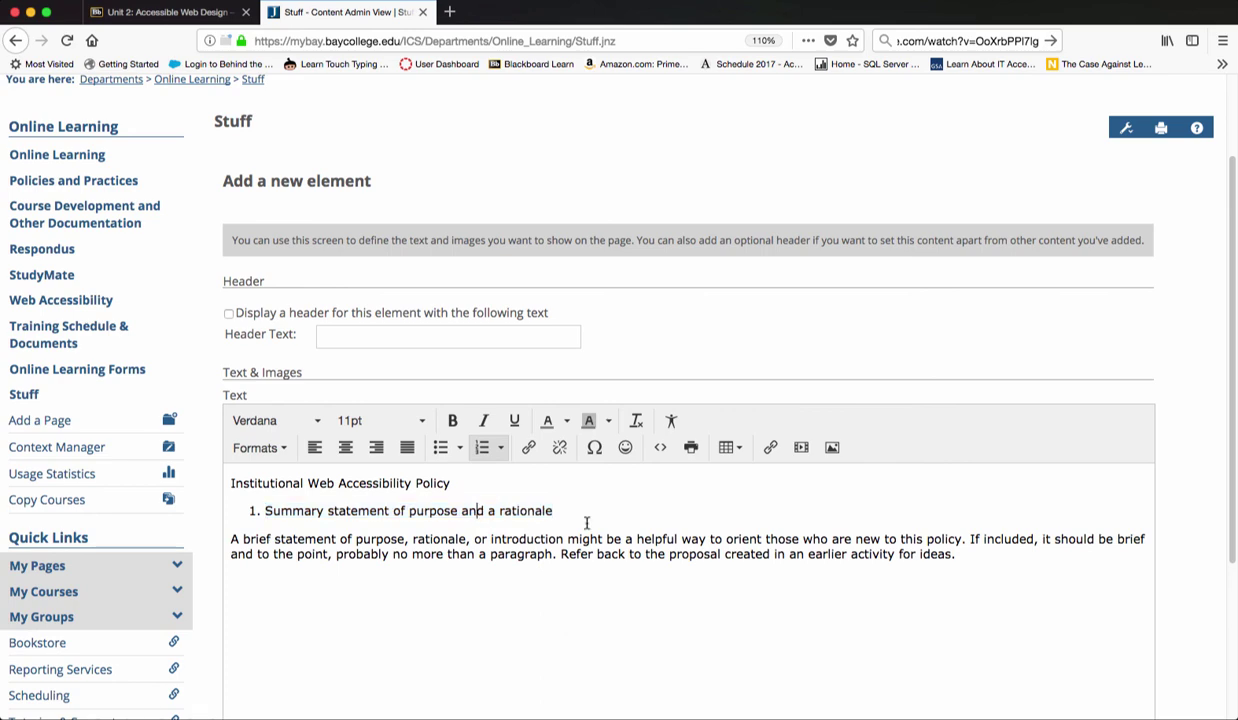
left_click(665, 452)
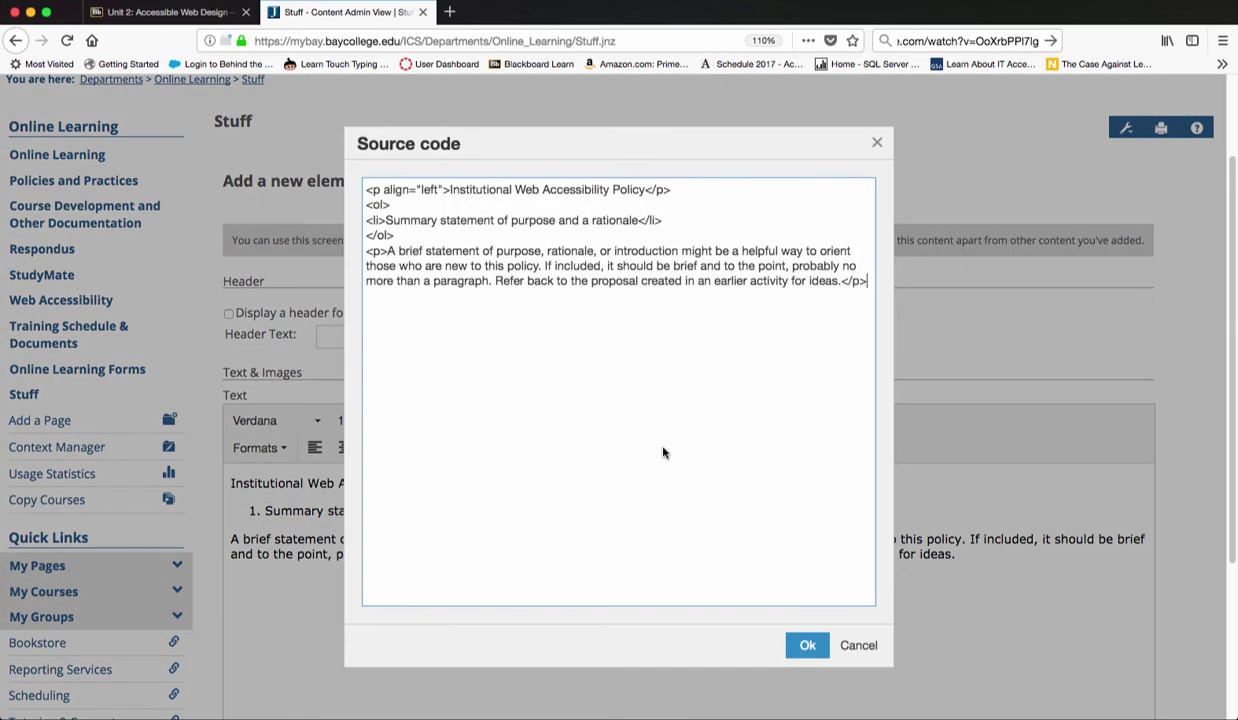
left_click_drag(386, 220, 342, 214)
Close the Source code view and scroll down to the Save button.
left_click(805, 645)
left_click(561, 554)
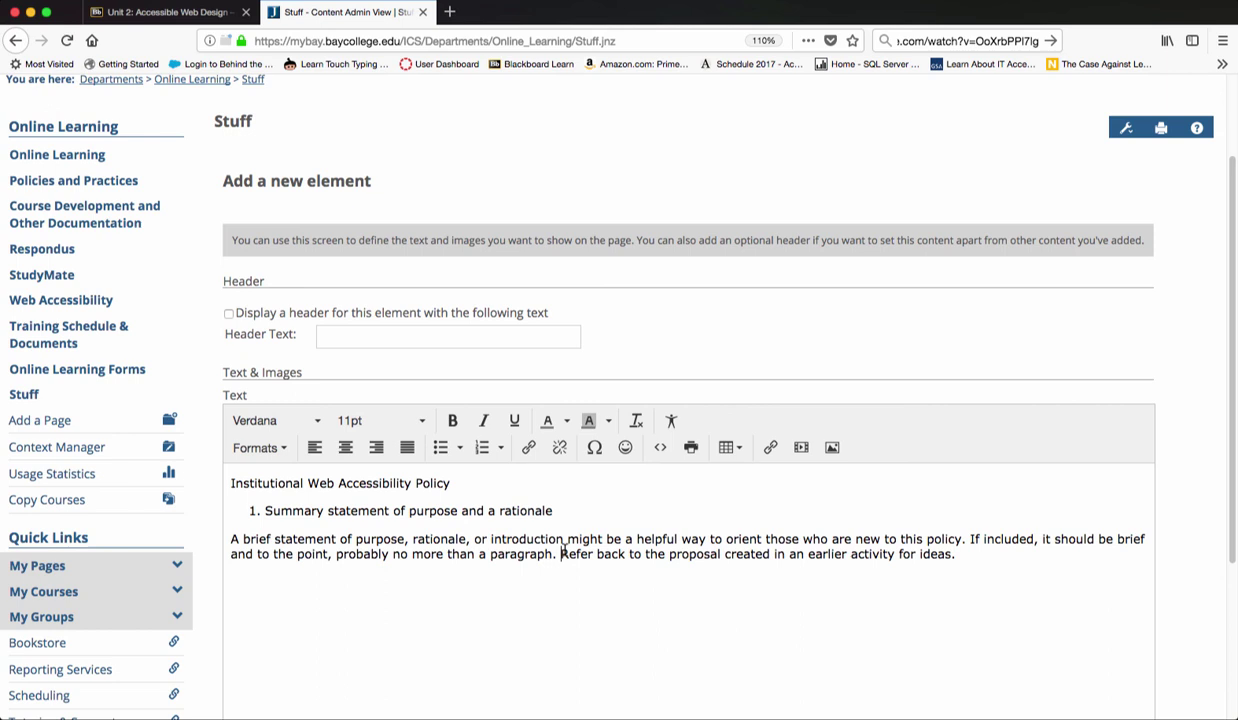
scroll(743, 559, "down", 3)
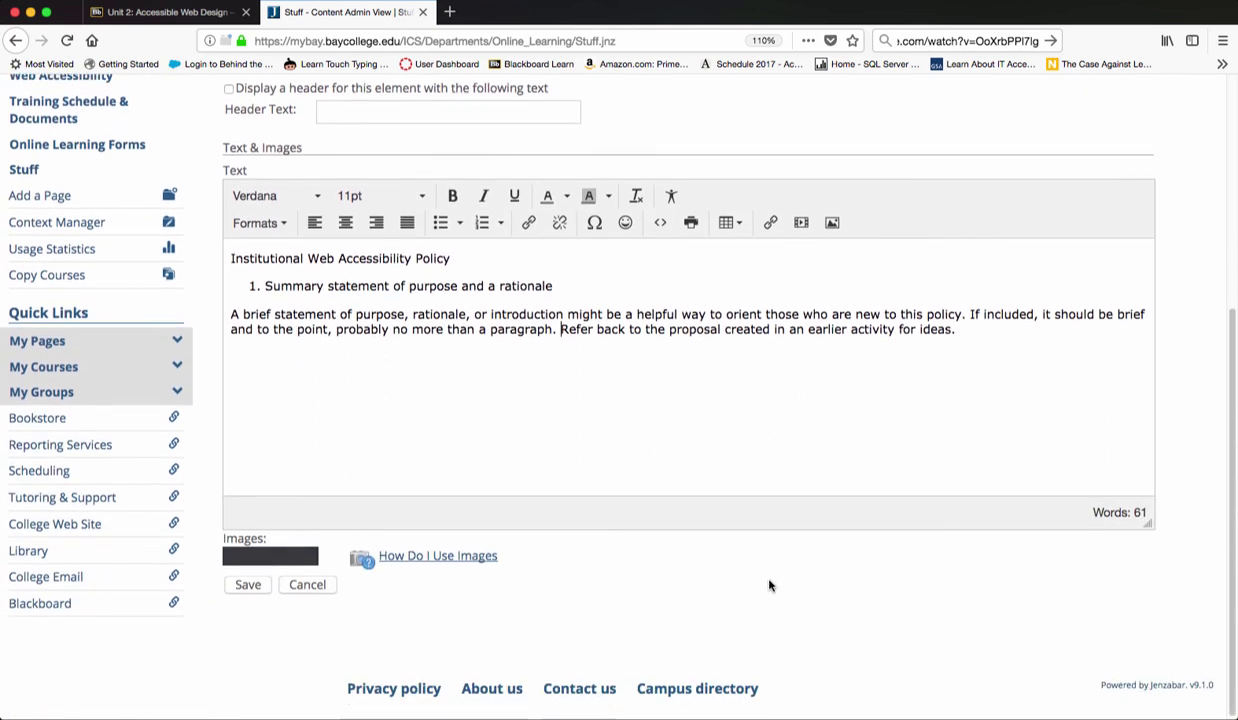